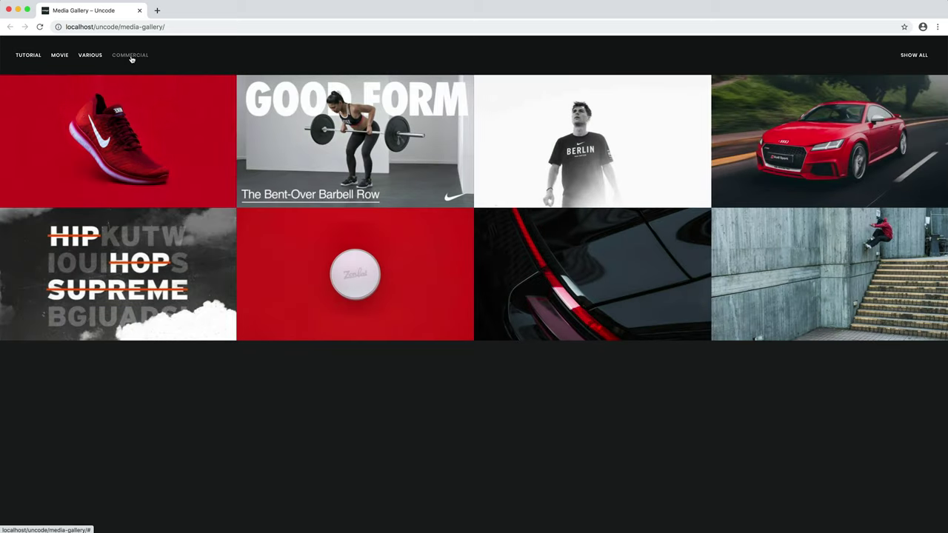
# Page through the Commercial gallery items in the lightbox, starting with the red shoe, and reset the gallery filter to show all items
pyautogui.click(155, 144)
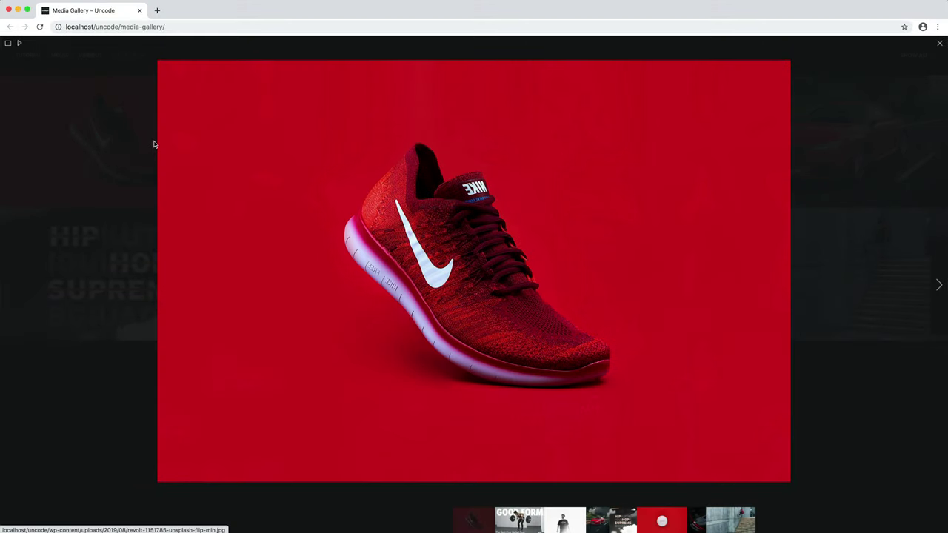
pyautogui.click(939, 272)
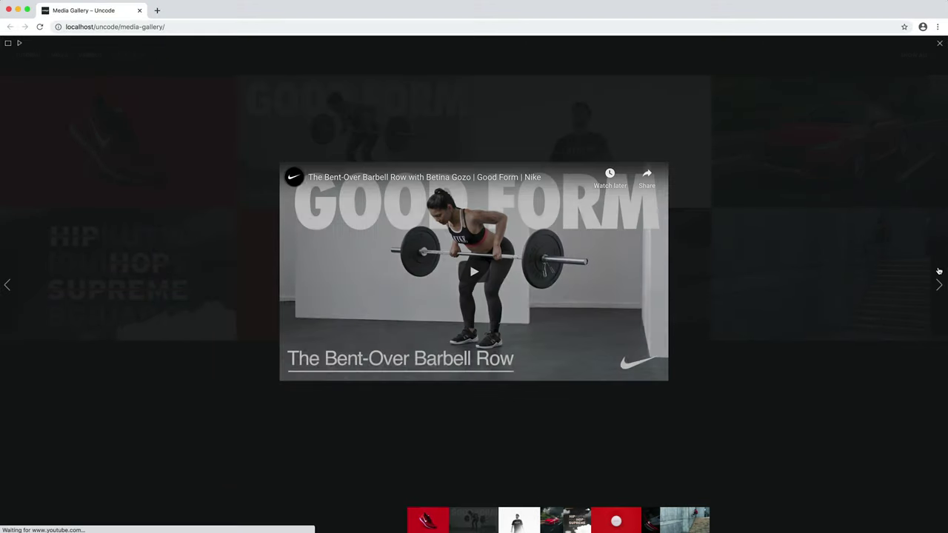
pyautogui.click(939, 272)
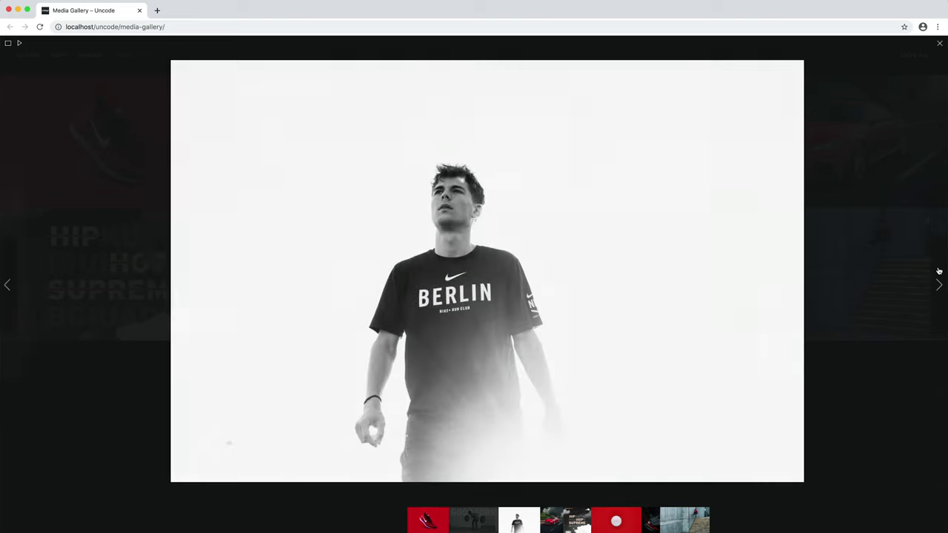
pyautogui.click(939, 272)
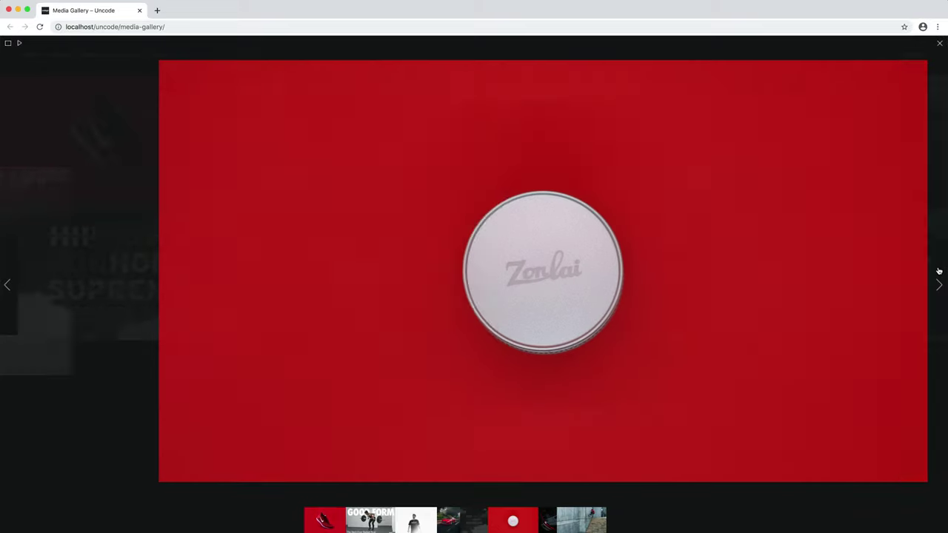
pyautogui.click(939, 272)
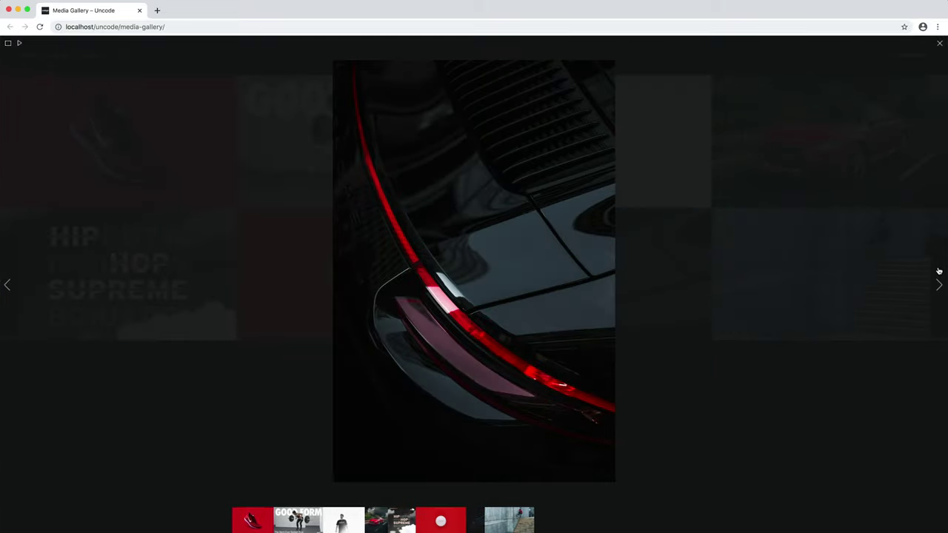
pyautogui.click(938, 272)
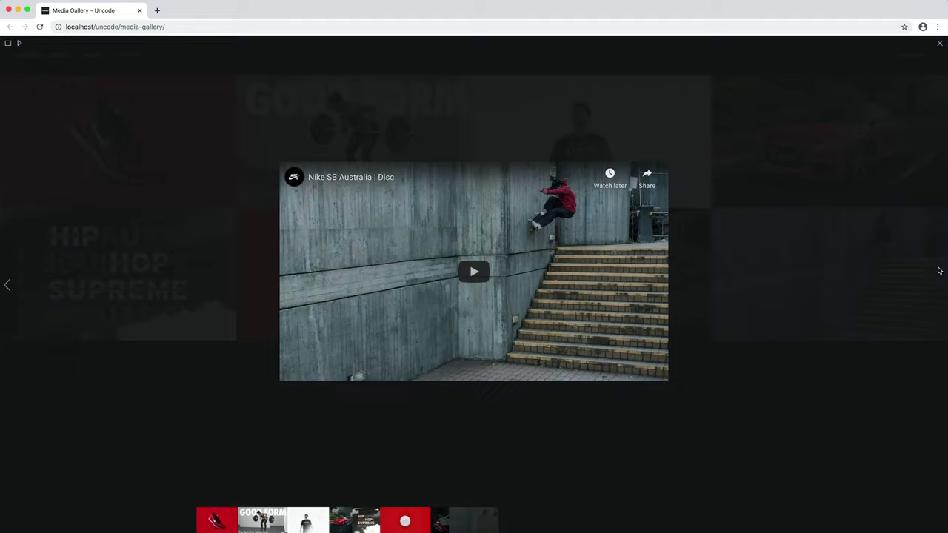
pyautogui.click(939, 47)
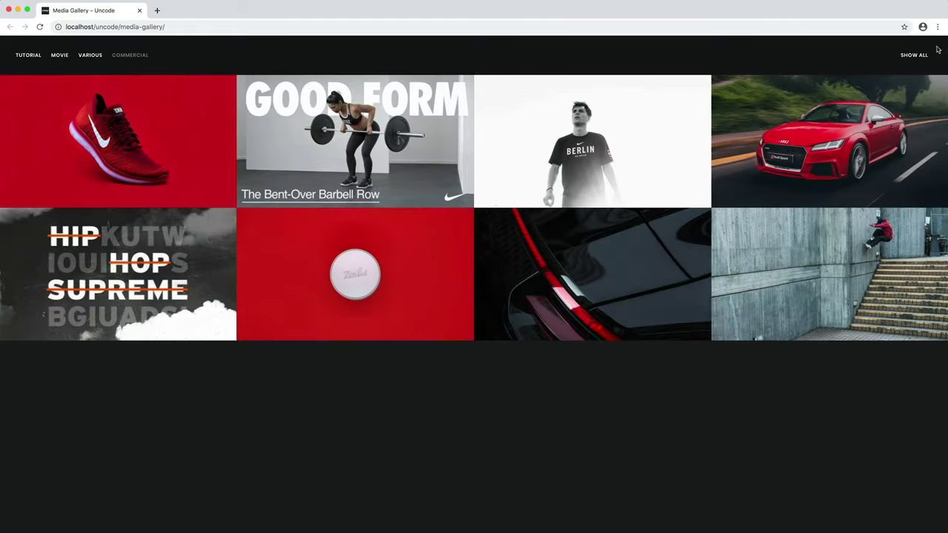
pyautogui.click(918, 57)
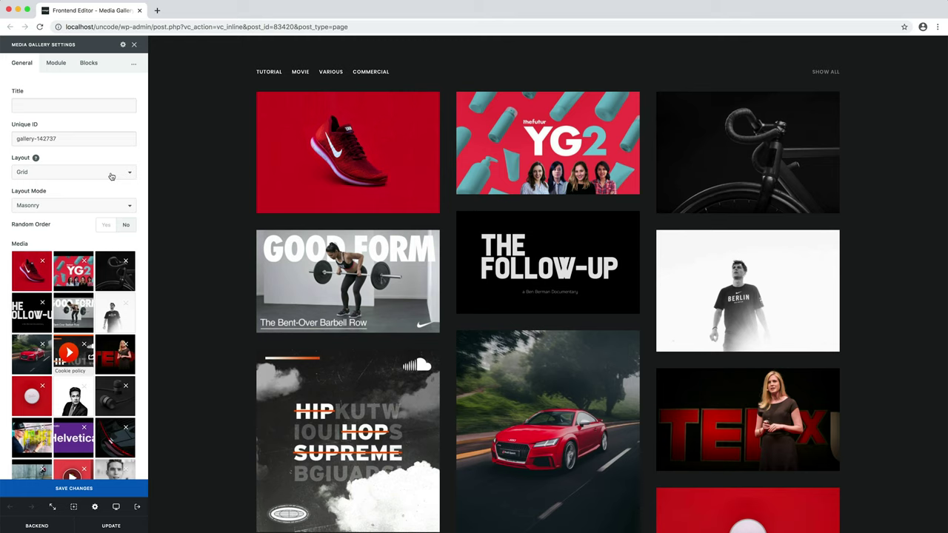
# Look over the full masonry grid and change the media gallery's layout to Carousel
pyautogui.scroll(-3, 206, 151)
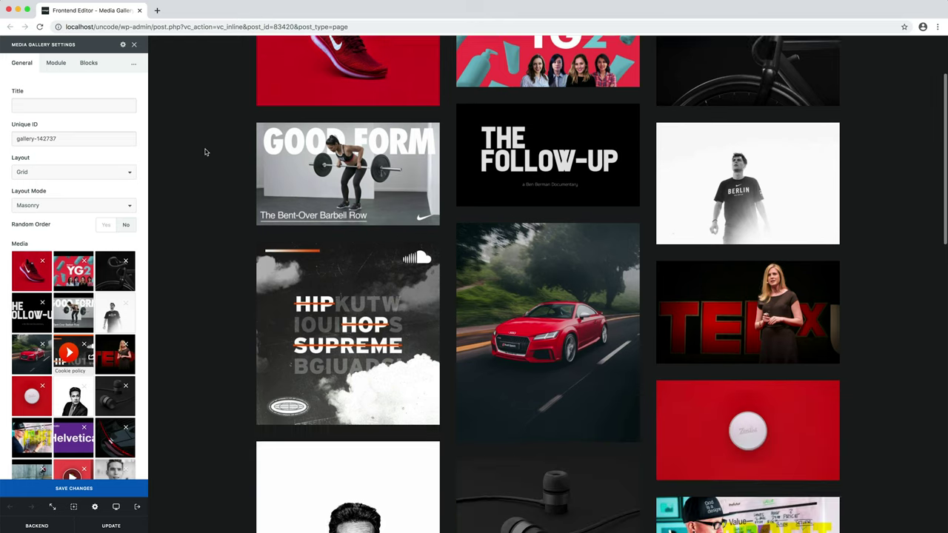
pyautogui.scroll(-10, 205, 152)
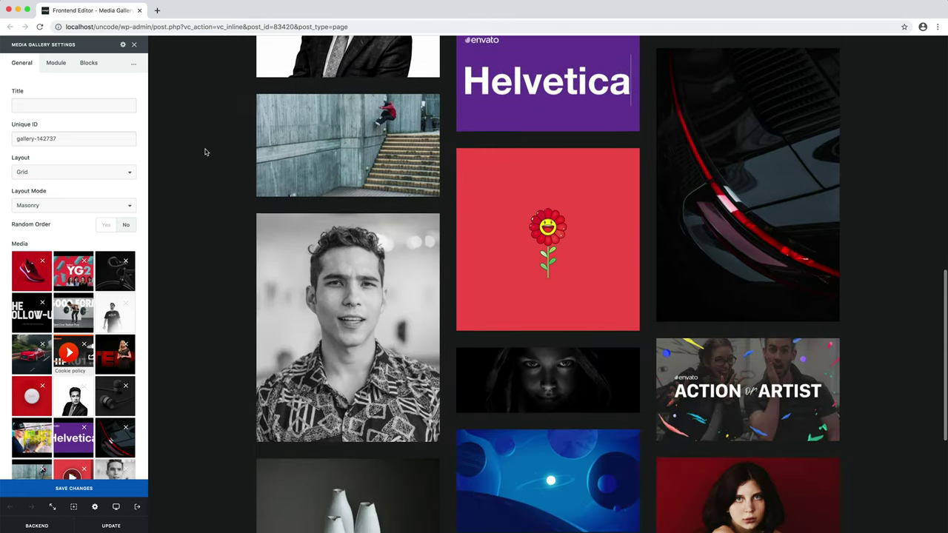
pyautogui.scroll(-5, 206, 152)
pyautogui.scroll(4, 205, 152)
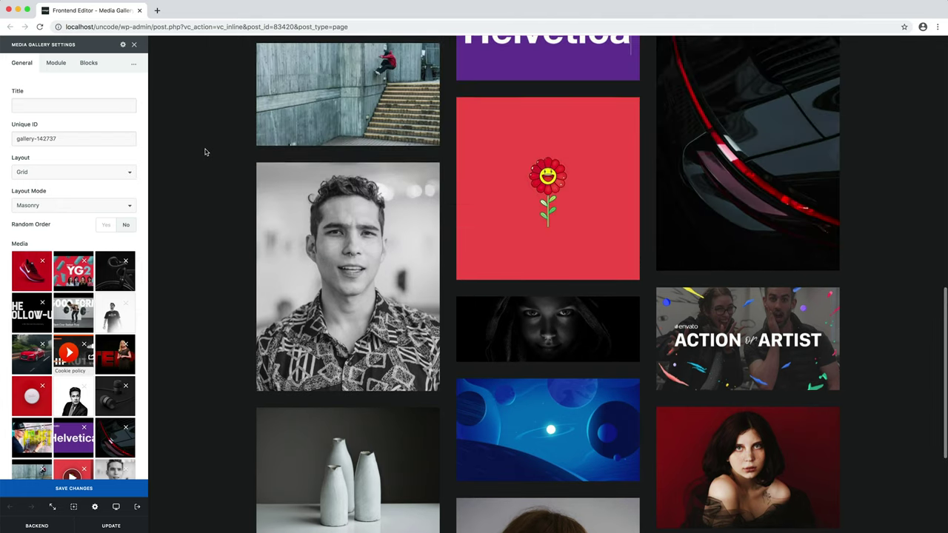
pyautogui.scroll(15, 206, 152)
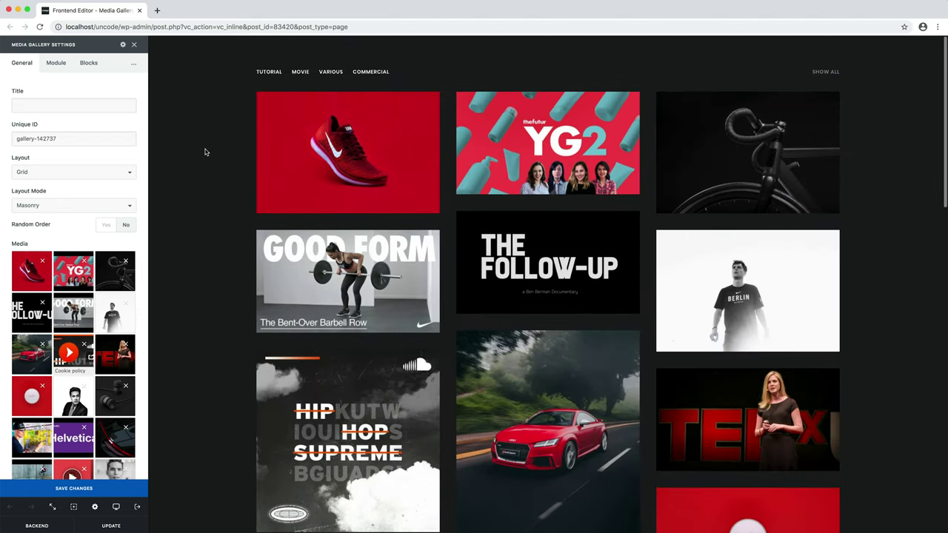
pyautogui.click(106, 174)
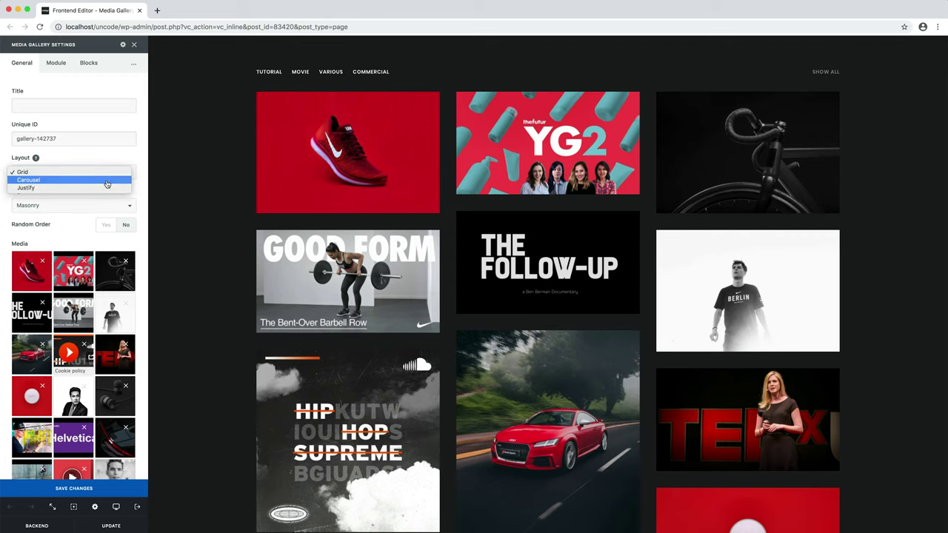
pyautogui.click(107, 182)
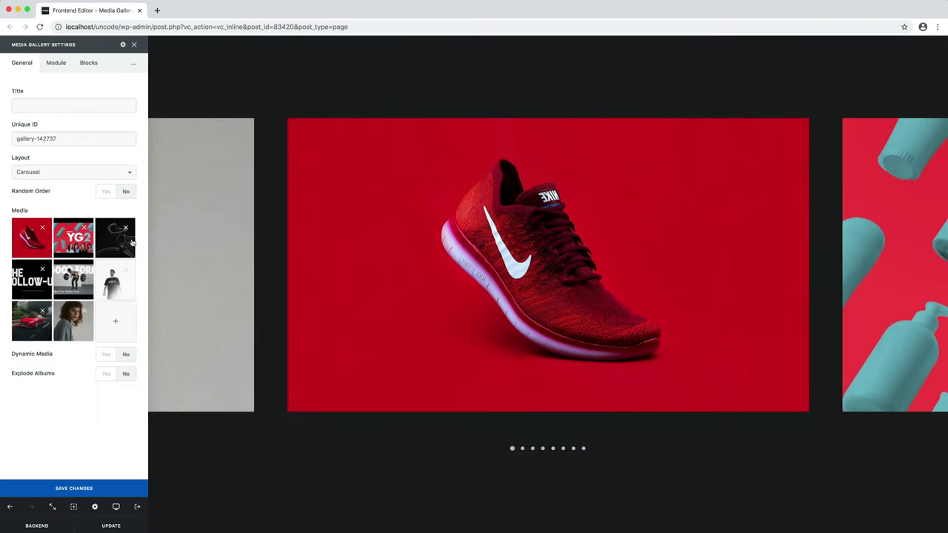
# Preview the carousel slides from the second to the sixth and change the gallery layout to Justify
pyautogui.click(522, 448)
pyautogui.click(531, 449)
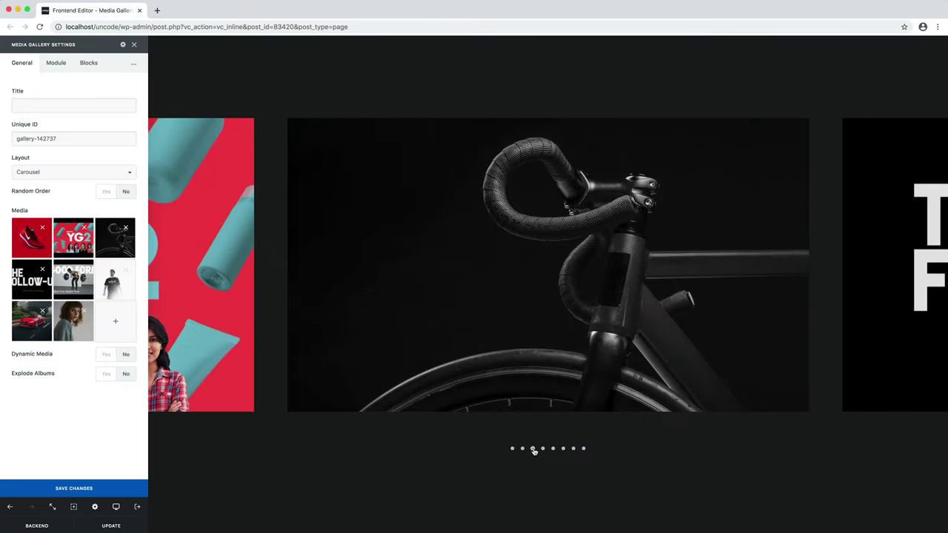
pyautogui.click(541, 449)
pyautogui.click(552, 448)
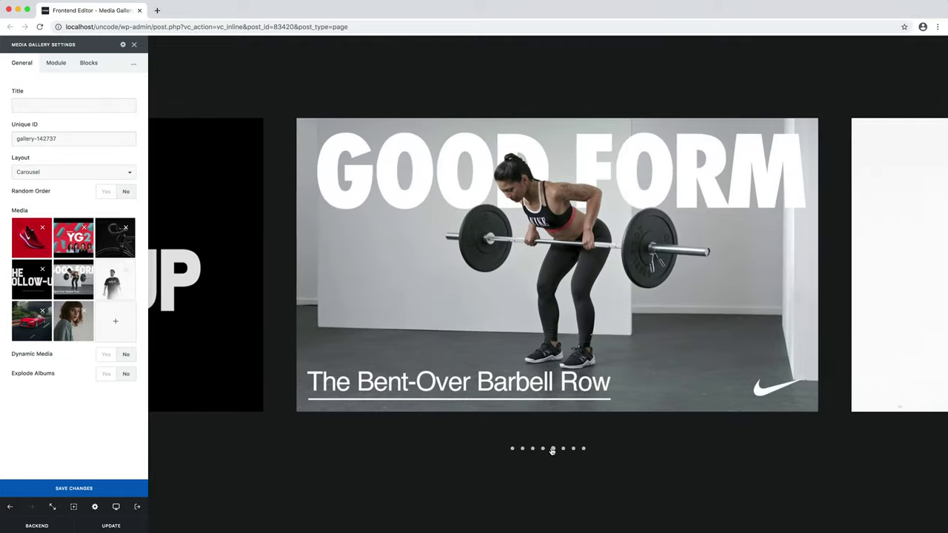
pyautogui.click(563, 448)
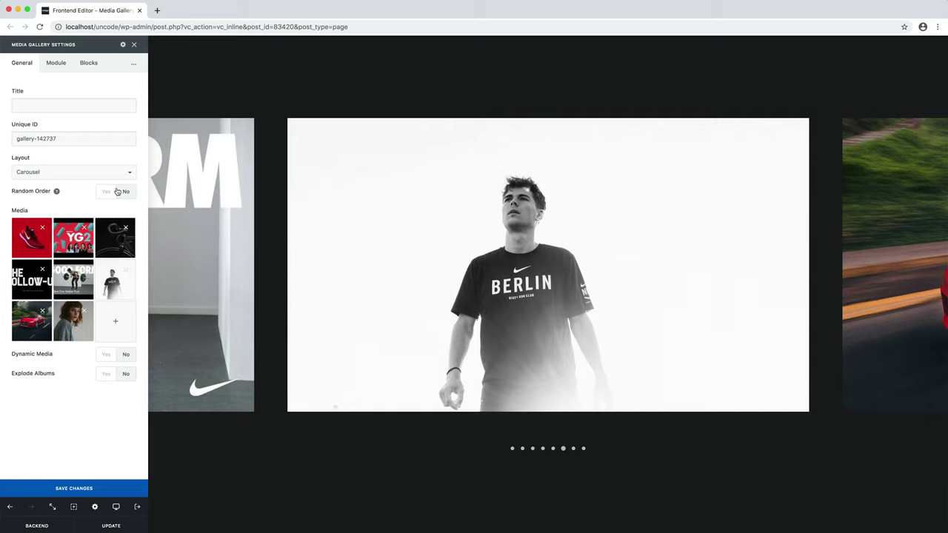
pyautogui.click(94, 176)
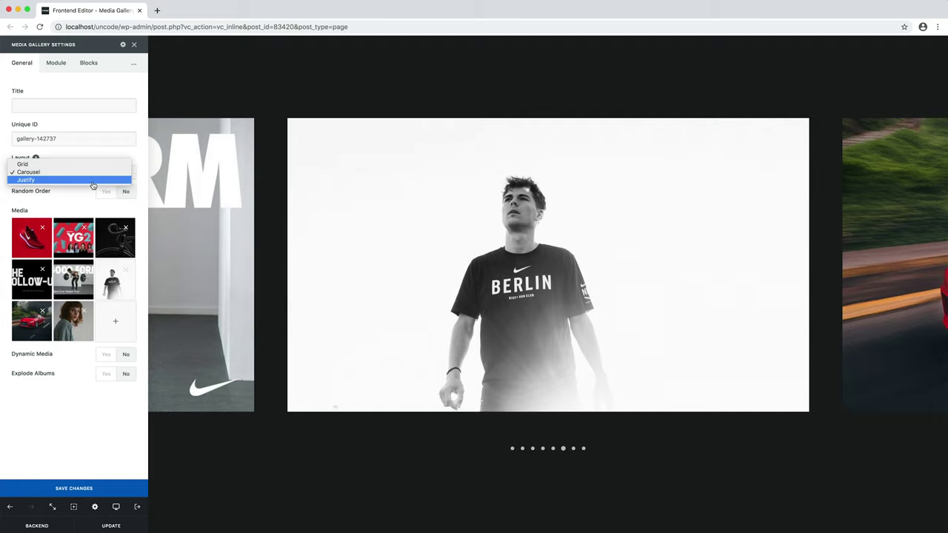
pyautogui.click(92, 182)
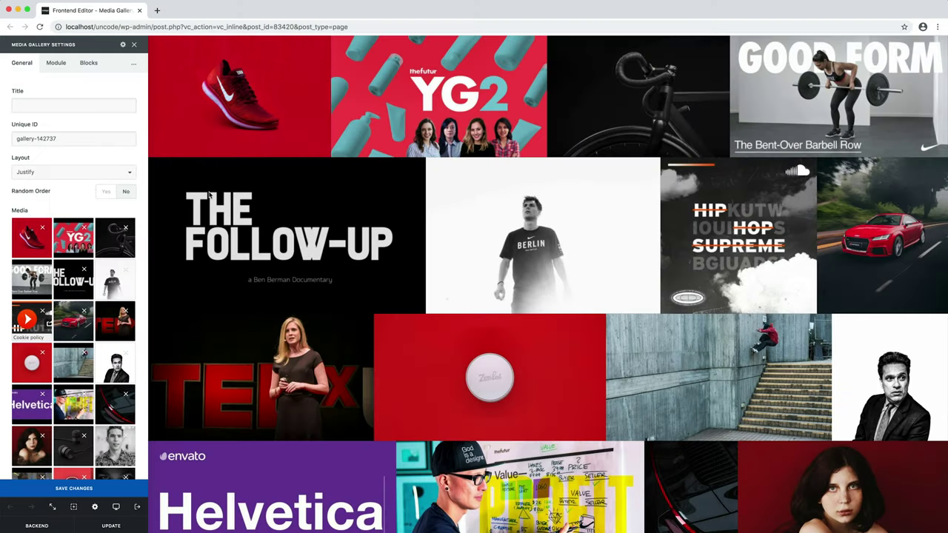
# Set the justified gallery's row height to 300 in the module settings
pyautogui.scroll(-9, 208, 194)
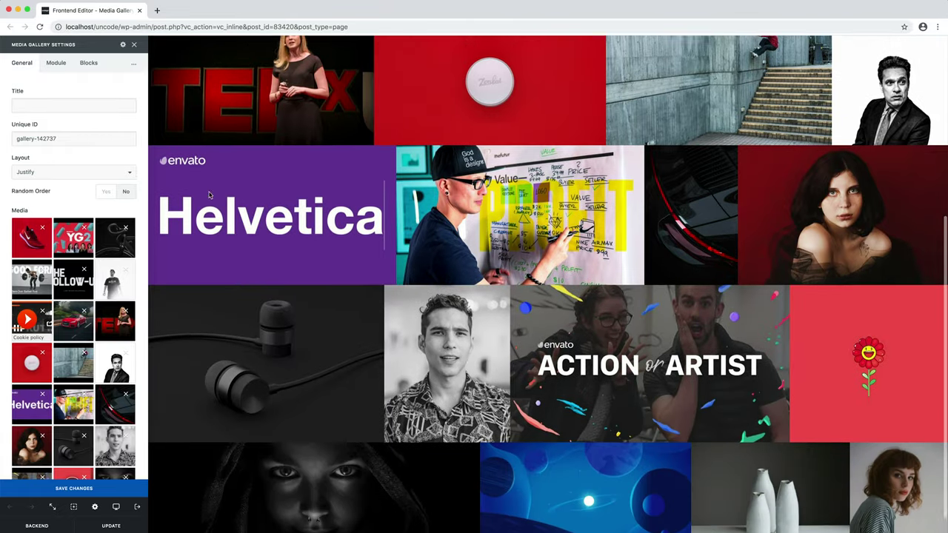
pyautogui.scroll(9, 210, 194)
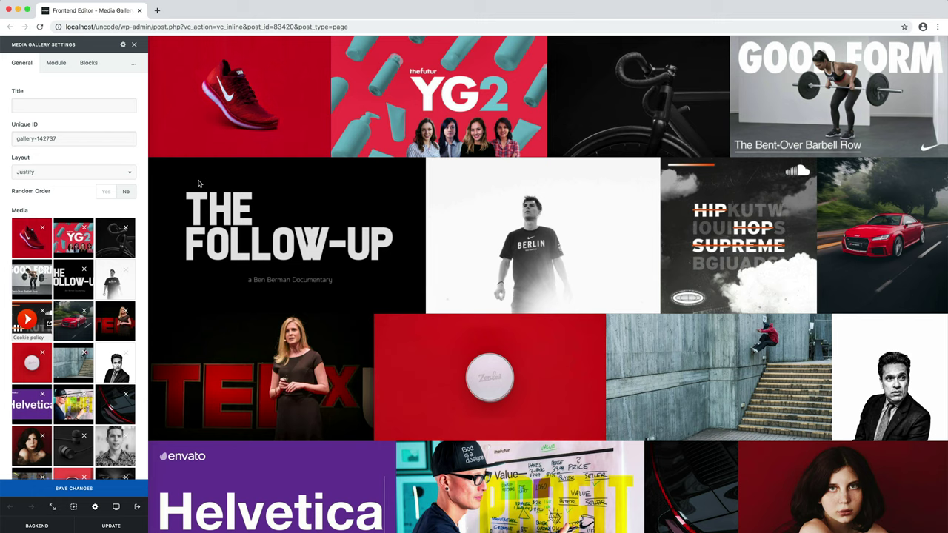
pyautogui.click(58, 65)
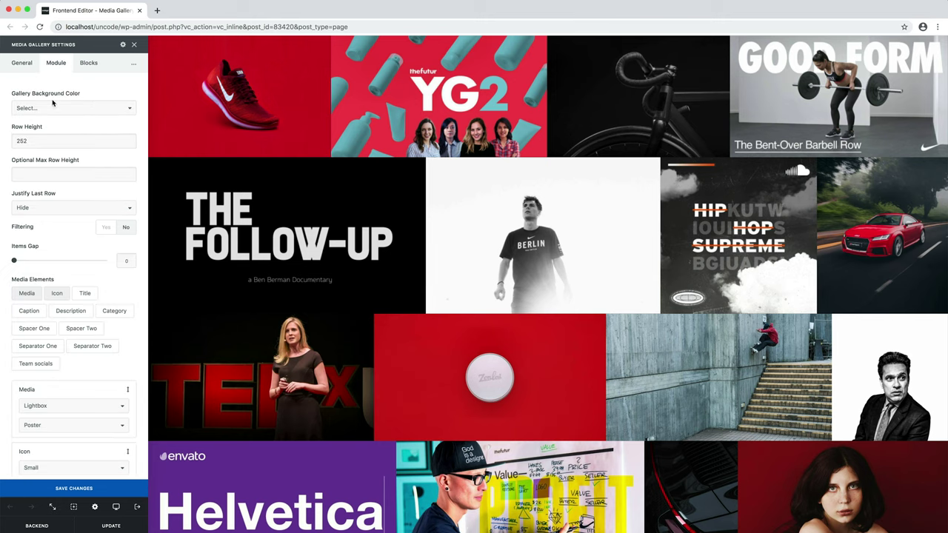
pyautogui.moveTo(52, 140); pyautogui.dragTo(7, 141)
pyautogui.write('300')
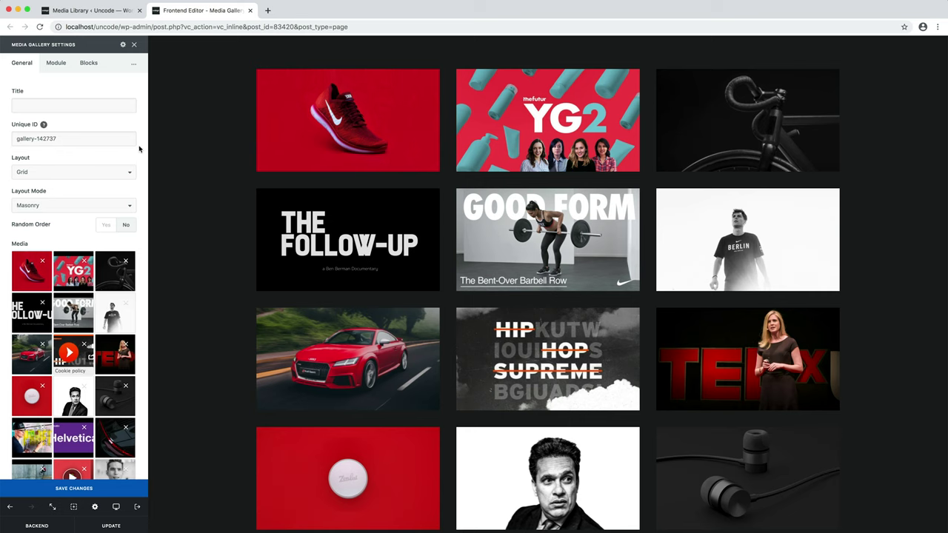
# Open the gallery's media selection and assign the Woman and Editorial media categories to the selected portrait of the woman in stripes
pyautogui.scroll(-5, 142, 156)
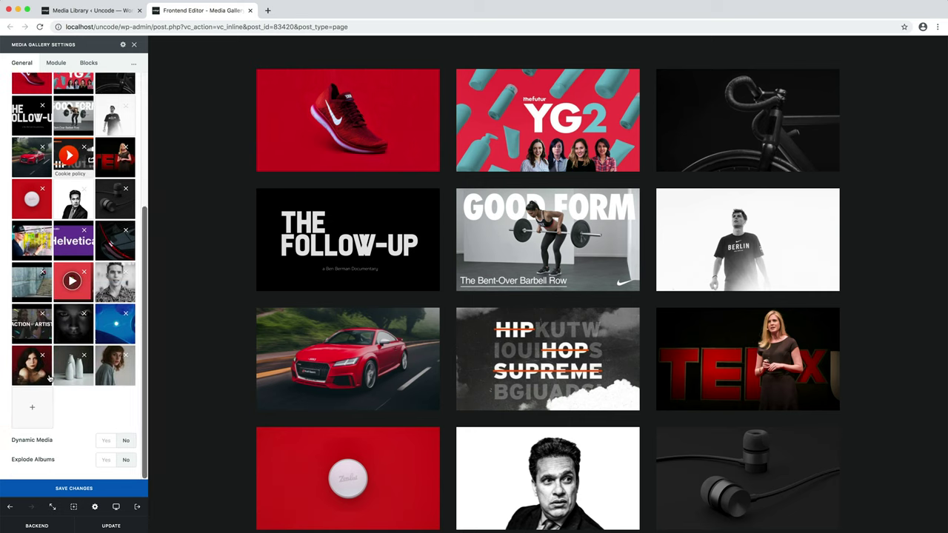
pyautogui.click(47, 400)
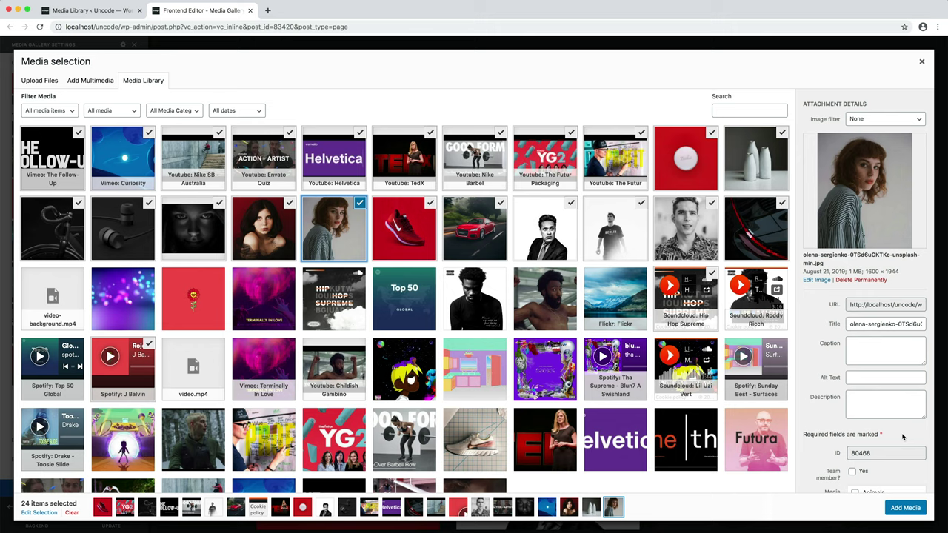
pyautogui.scroll(-3, 902, 437)
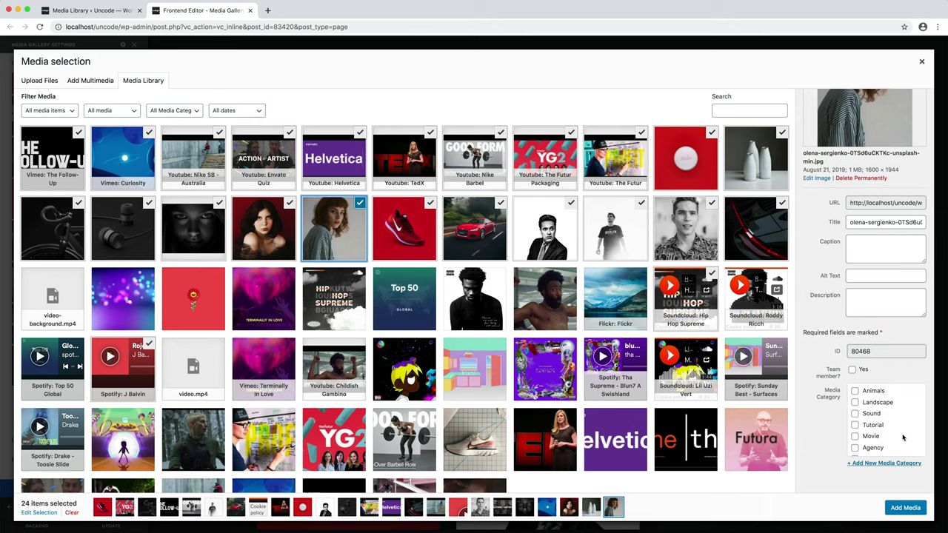
pyautogui.scroll(-5, 902, 437)
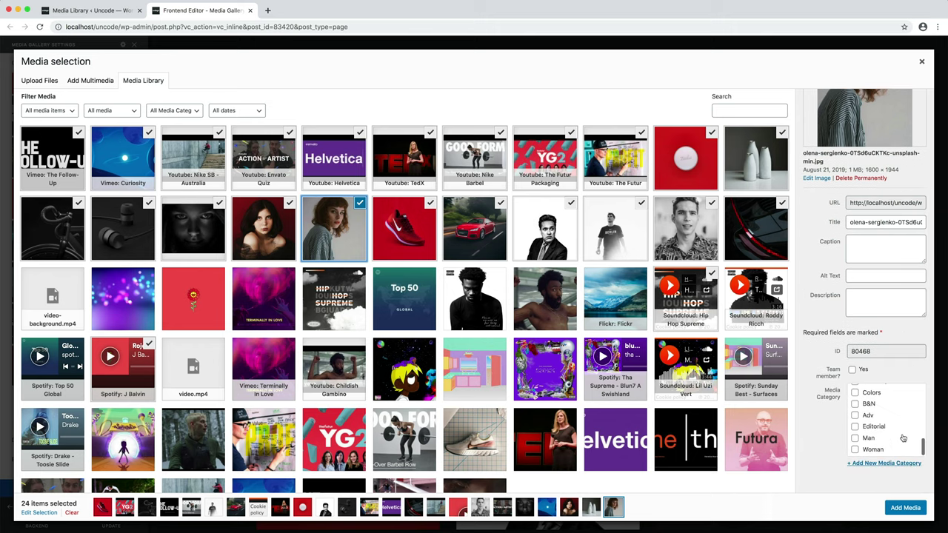
pyautogui.click(855, 449)
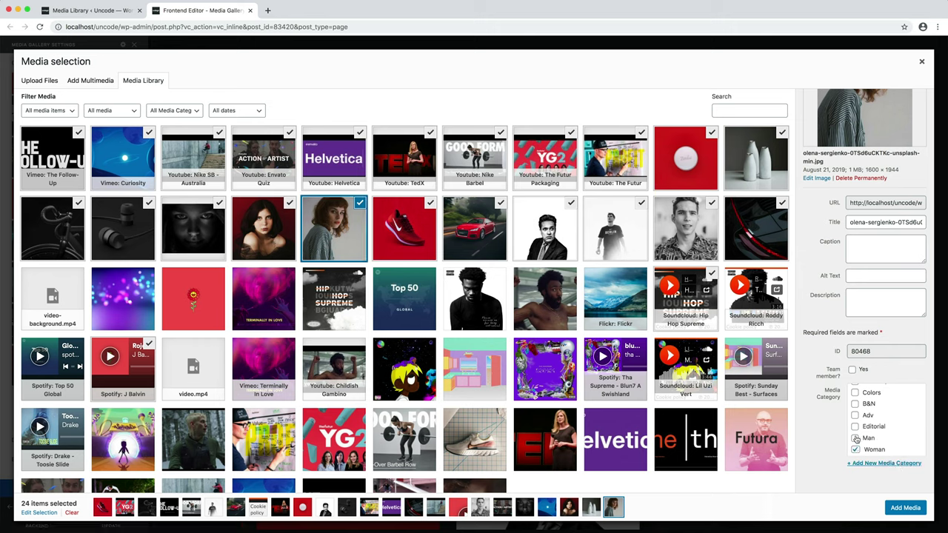
pyautogui.click(855, 427)
# View the same portrait's attachment details in the WordPress Media Library, and return to the gallery editor, closing its media selection
pyautogui.click(94, 11)
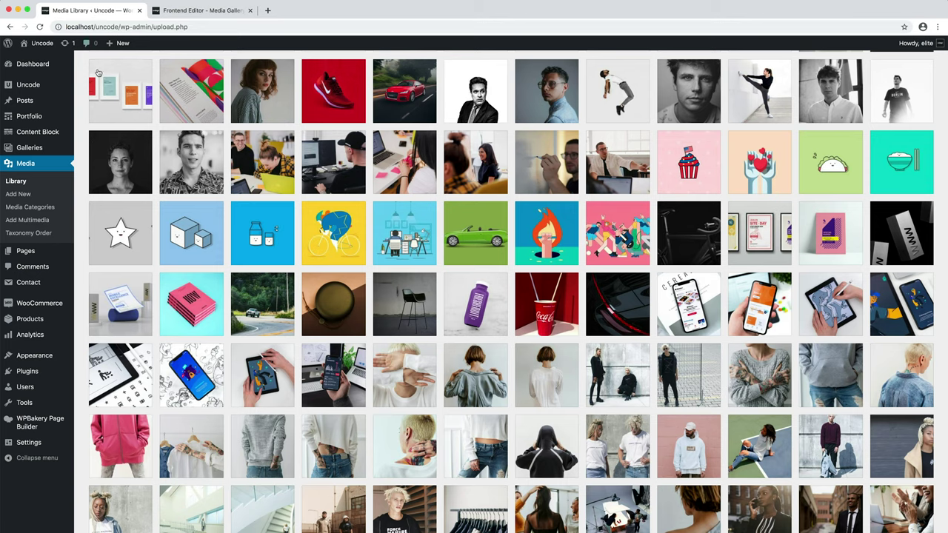
pyautogui.click(262, 87)
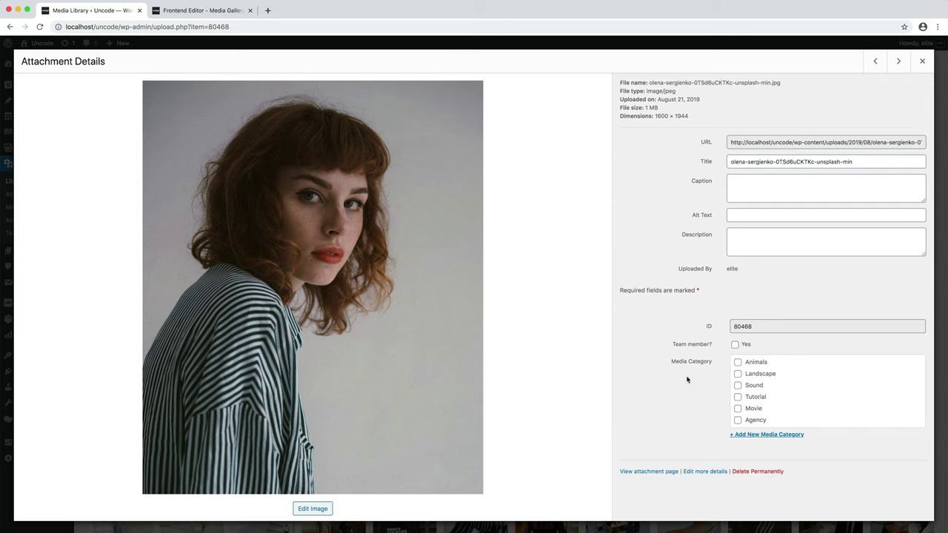
pyautogui.click(230, 11)
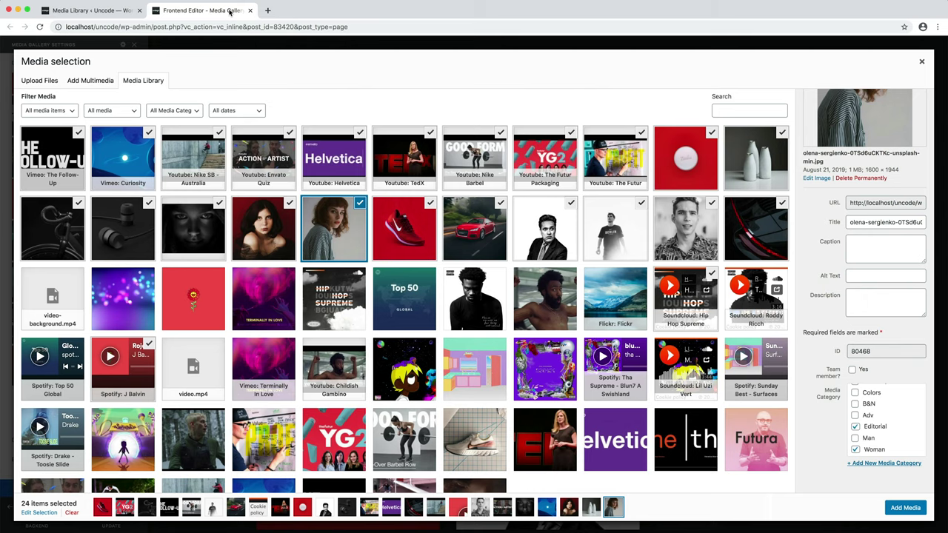
pyautogui.click(922, 65)
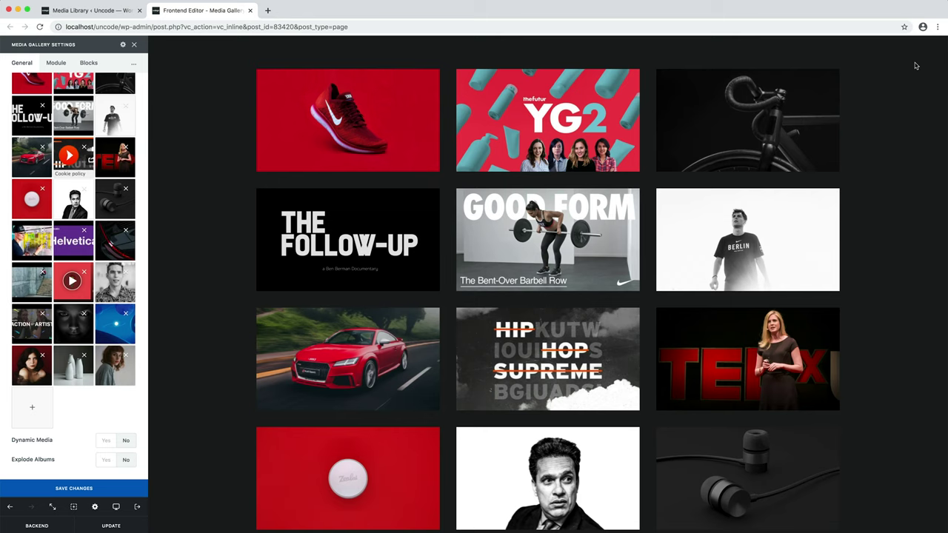
# Enable filtering in the media gallery's module settings
pyautogui.scroll(5, 146, 117)
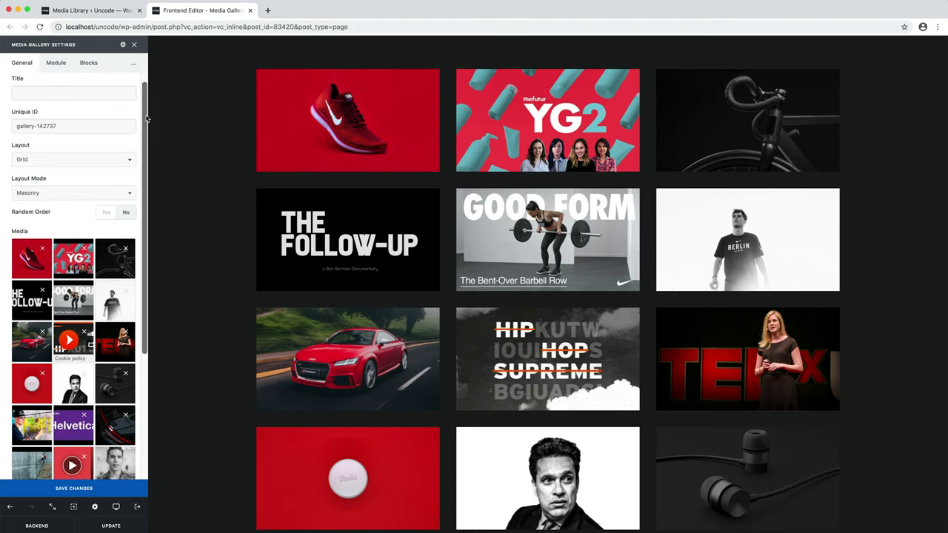
pyautogui.click(55, 62)
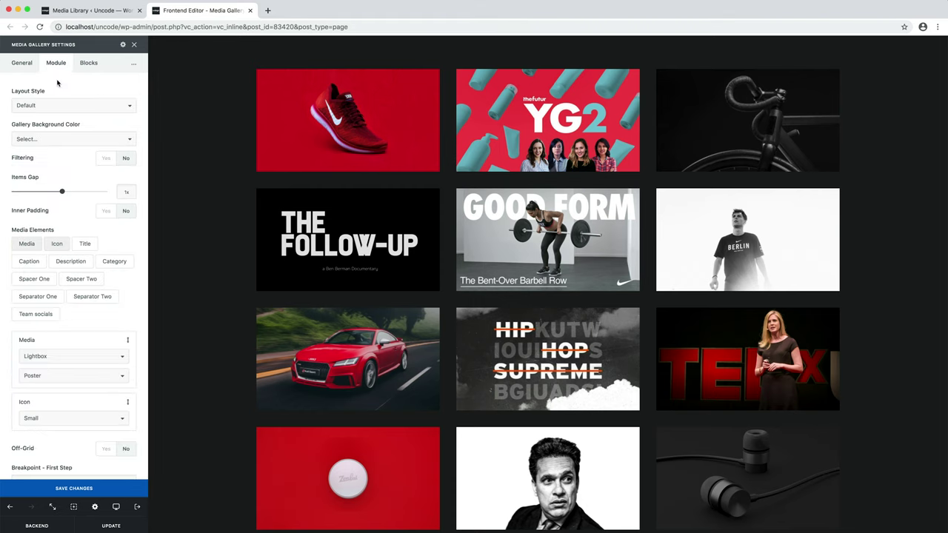
pyautogui.click(104, 160)
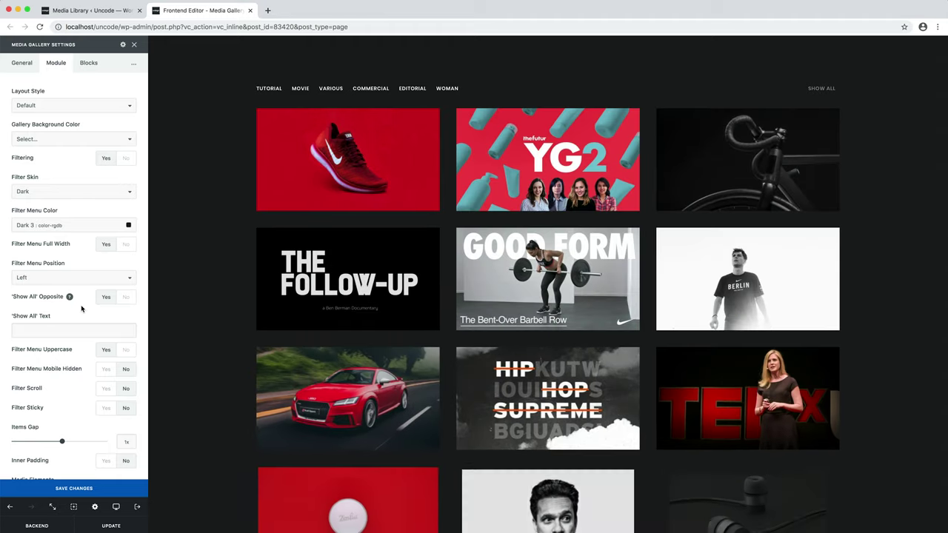
# Filter the gallery by Tutorial, Commercial and Woman in turn, and then show all items again
pyautogui.click(273, 94)
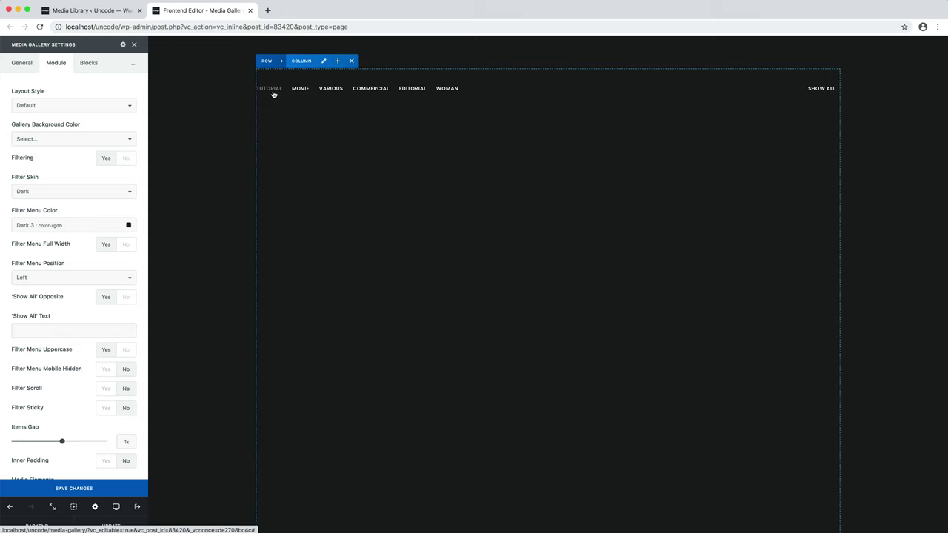
pyautogui.click(369, 88)
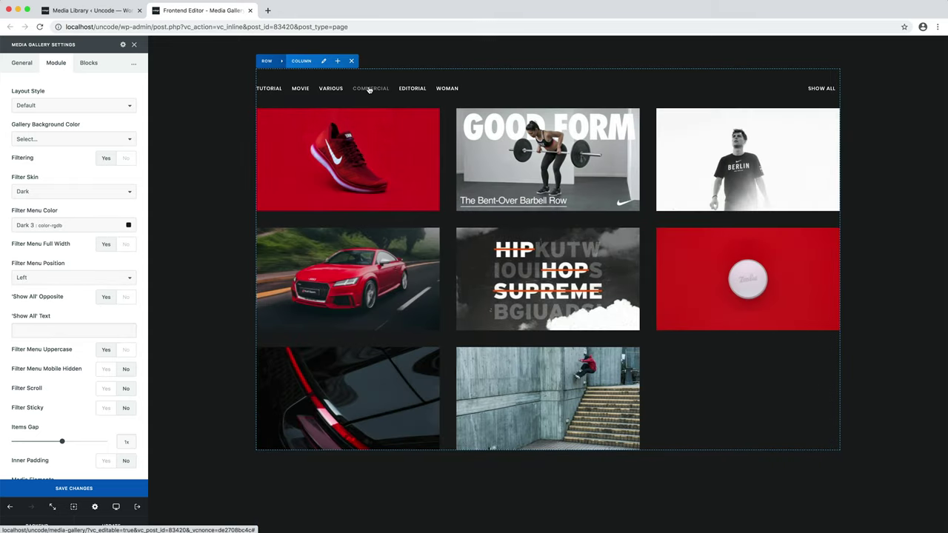
pyautogui.click(437, 91)
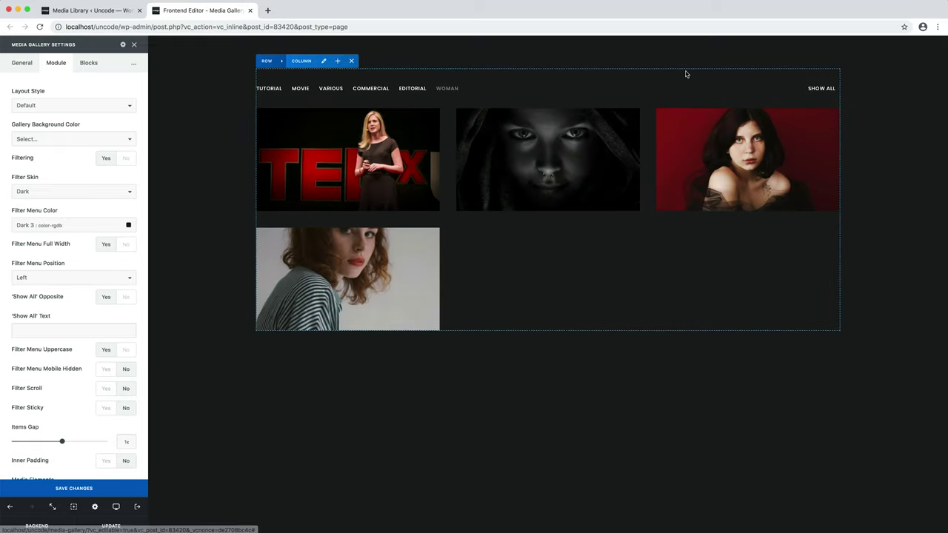
pyautogui.click(819, 90)
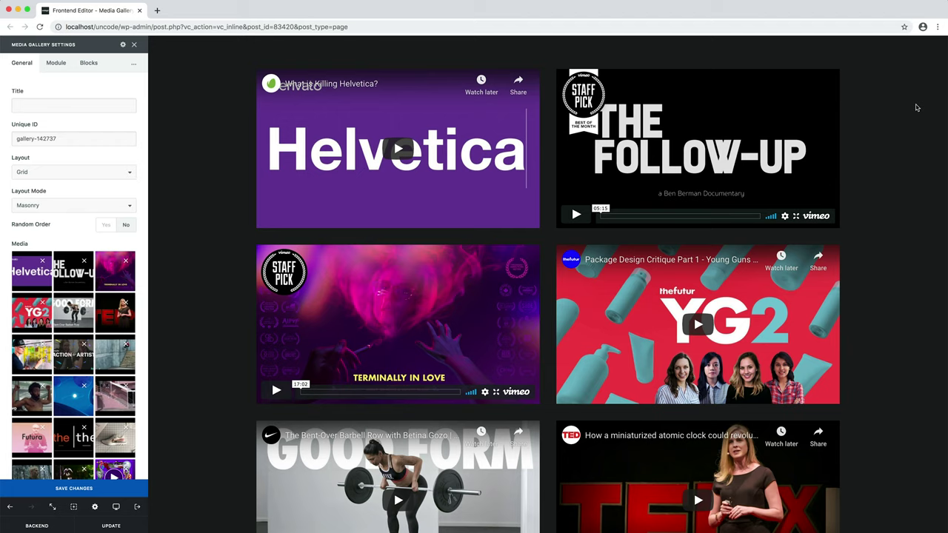
# Look through the embedded YouTube, Vimeo, Spotify and SoundCloud items along the whole media gallery and return towards its start
pyautogui.scroll(-4, 915, 108)
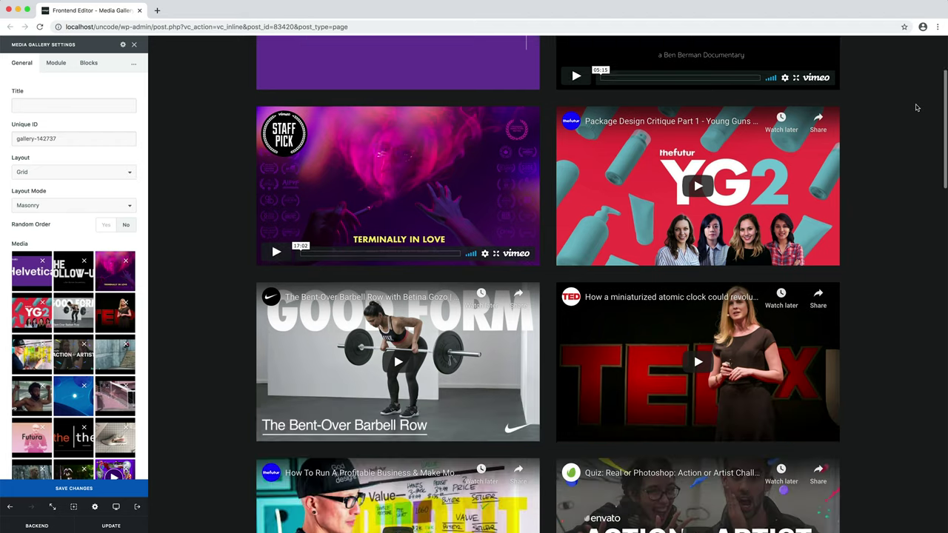
pyautogui.scroll(-5, 916, 107)
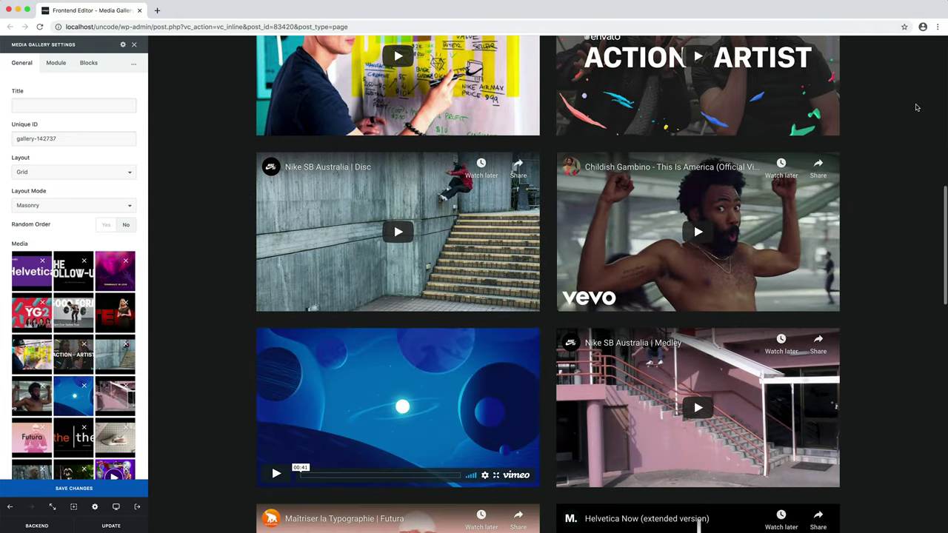
pyautogui.scroll(-5, 916, 107)
pyautogui.scroll(-5, 916, 104)
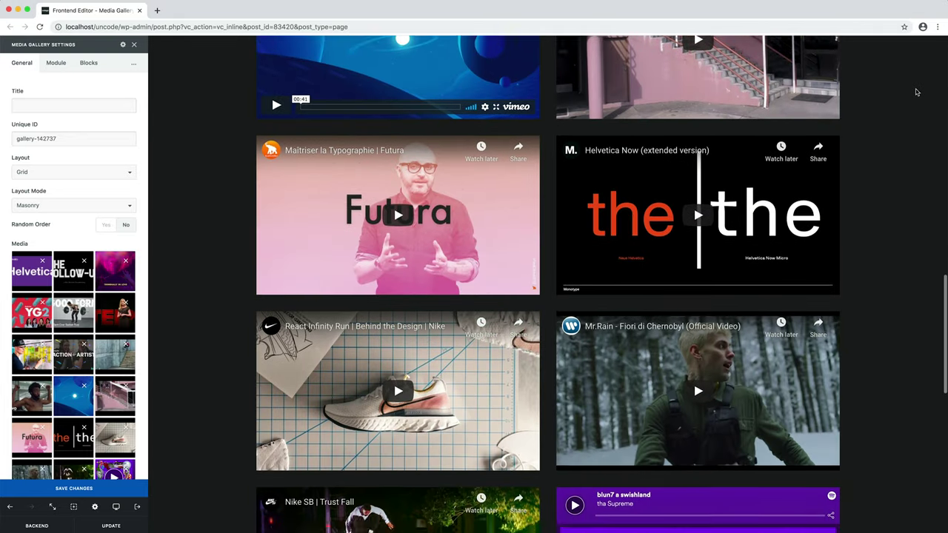
pyautogui.scroll(-3, 916, 92)
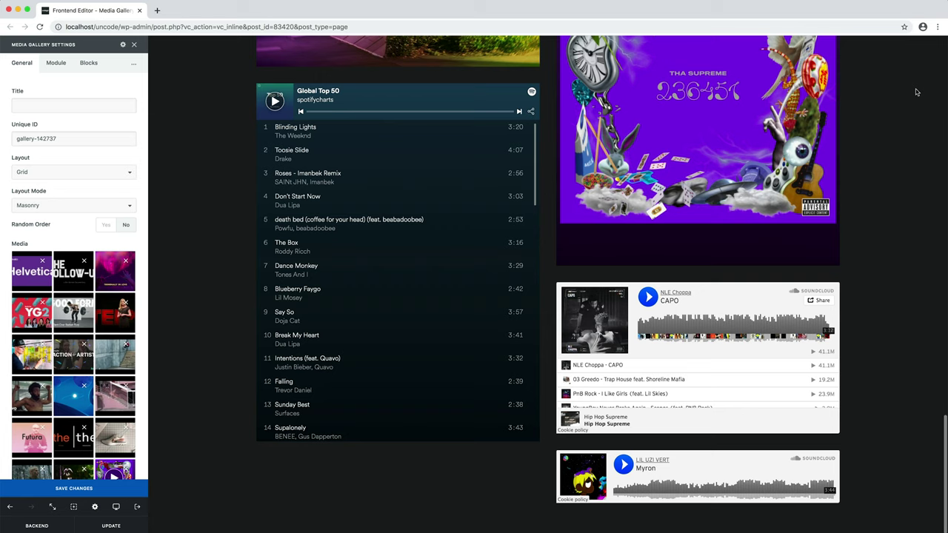
pyautogui.scroll(2, 916, 92)
pyautogui.scroll(10, 916, 91)
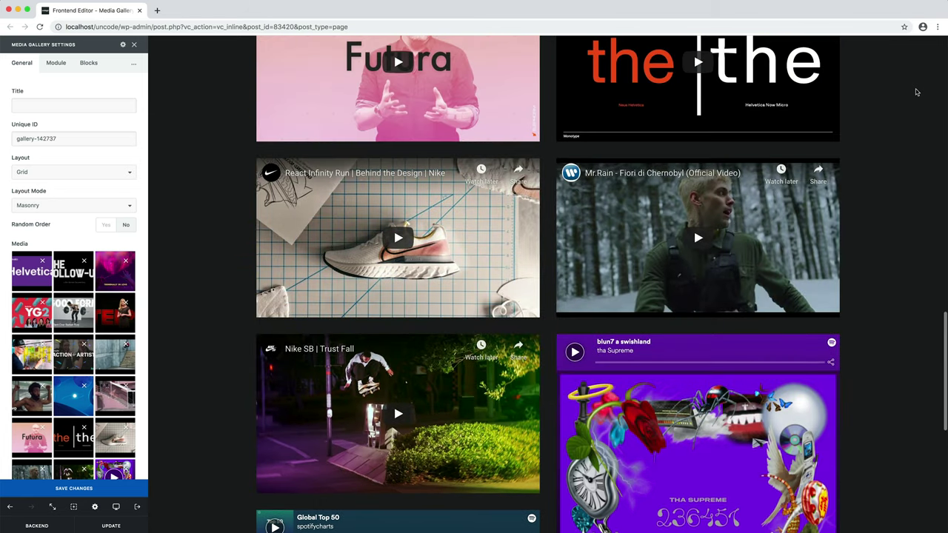
pyautogui.scroll(9, 916, 92)
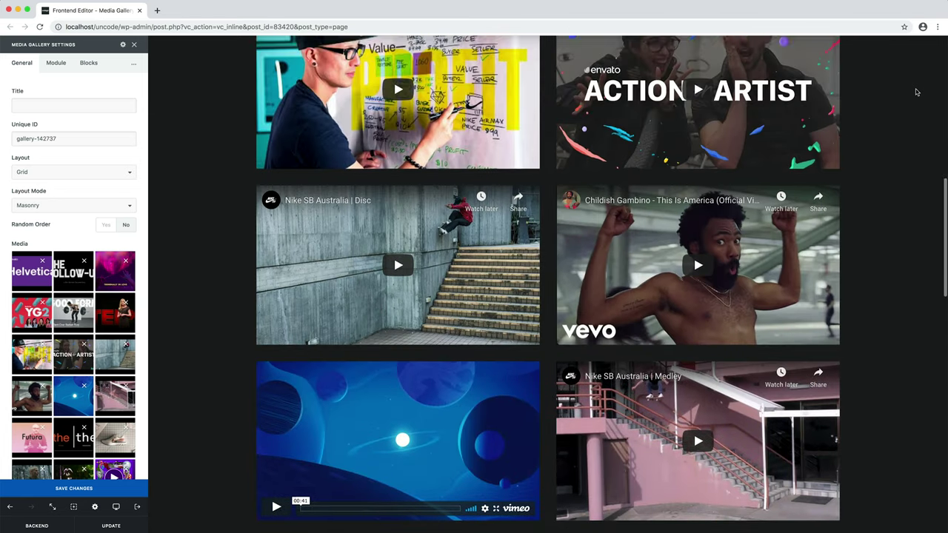
pyautogui.scroll(1, 916, 92)
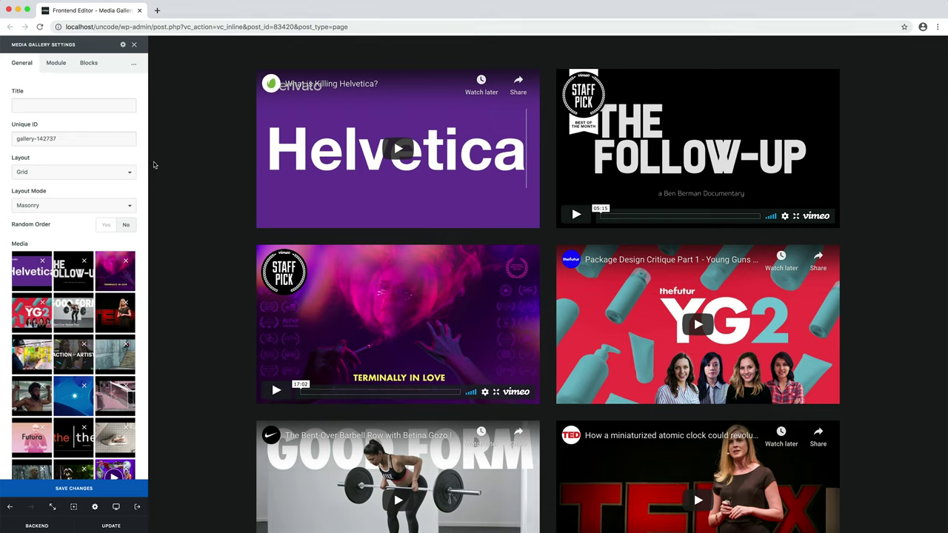
# Open the gallery's media selection, select the purple Helvetica image and copy its image ID
pyautogui.scroll(-5, 142, 196)
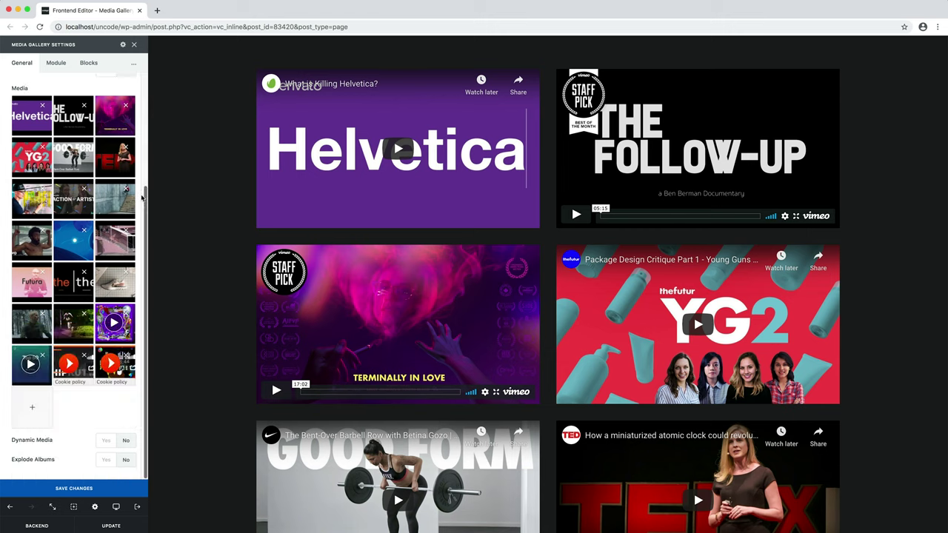
pyautogui.click(41, 418)
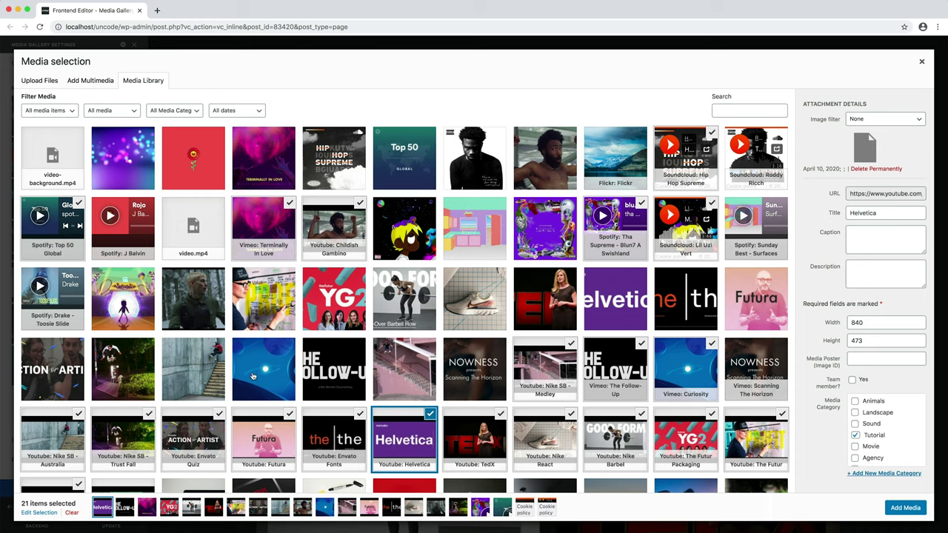
pyautogui.click(615, 320)
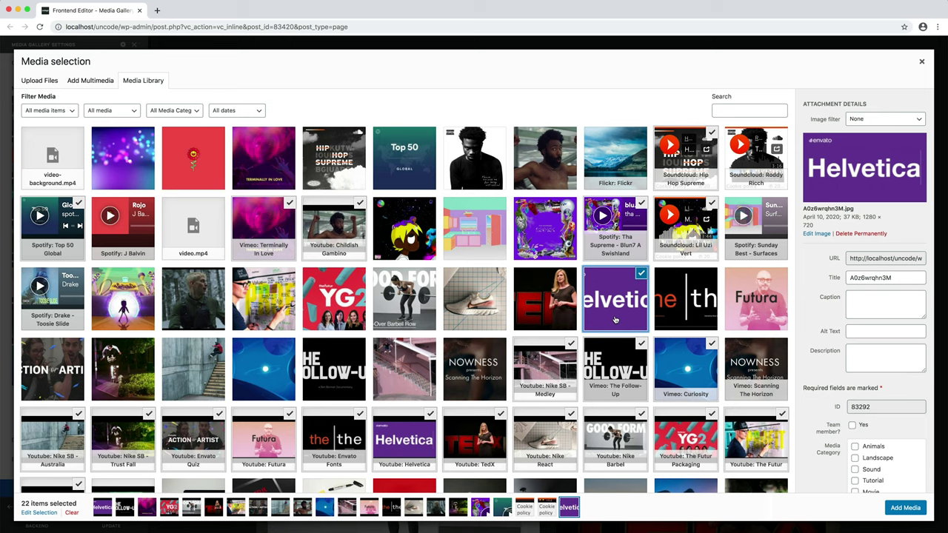
pyautogui.click(876, 407)
pyautogui.moveTo(876, 407); pyautogui.dragTo(831, 412)
pyautogui.hotkey('ctrl', 'c')
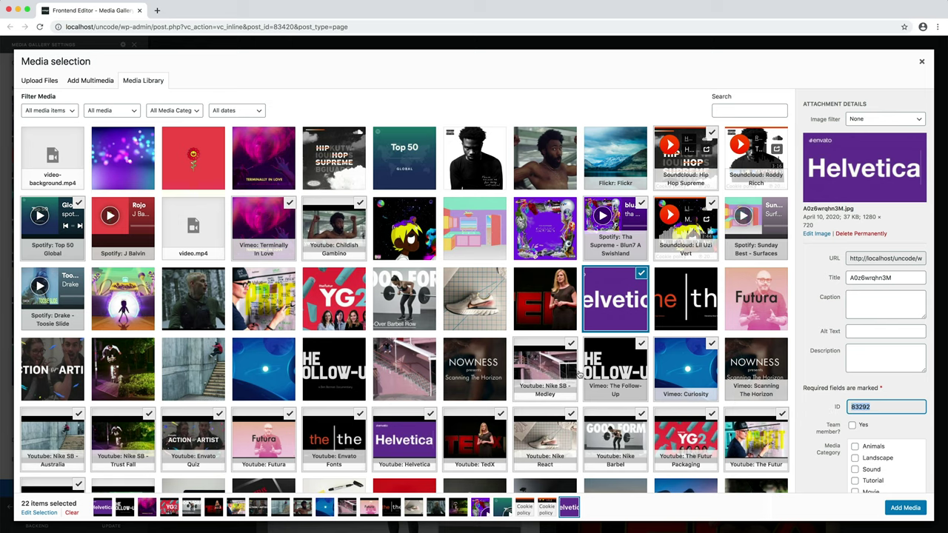
# Set the Media Poster of the YouTube Helvetica video to image ID 83292 and close the media selection
pyautogui.click(426, 446)
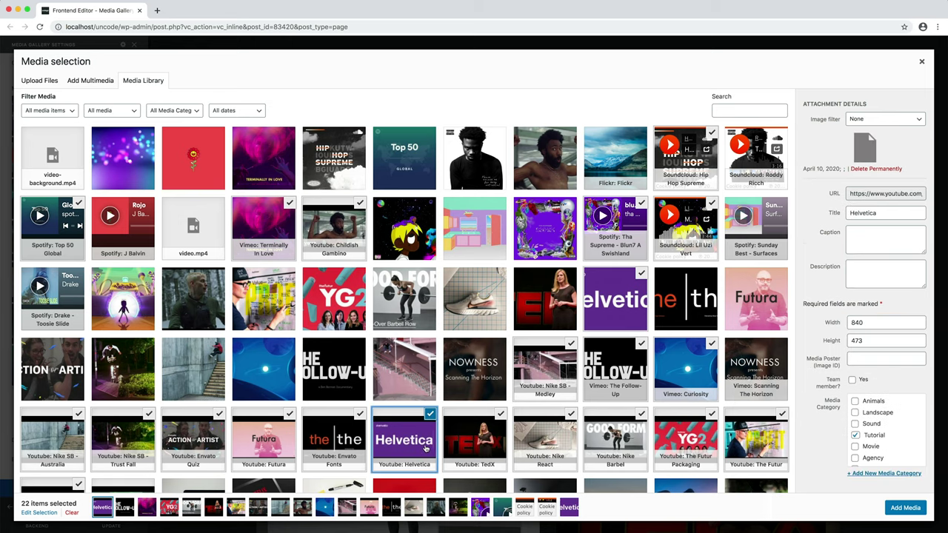
pyautogui.click(877, 362)
pyautogui.hotkey('ctrl', 'v')
pyautogui.click(885, 379)
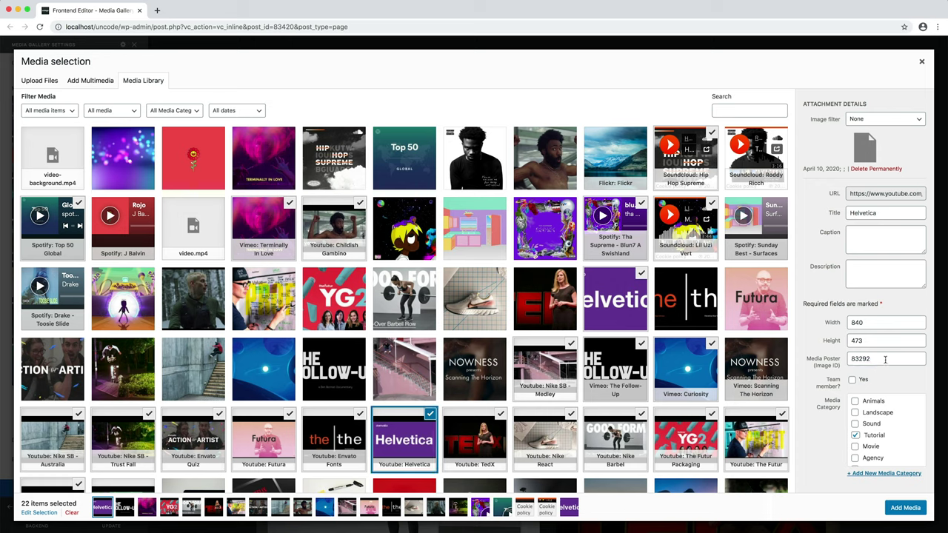
pyautogui.click(921, 59)
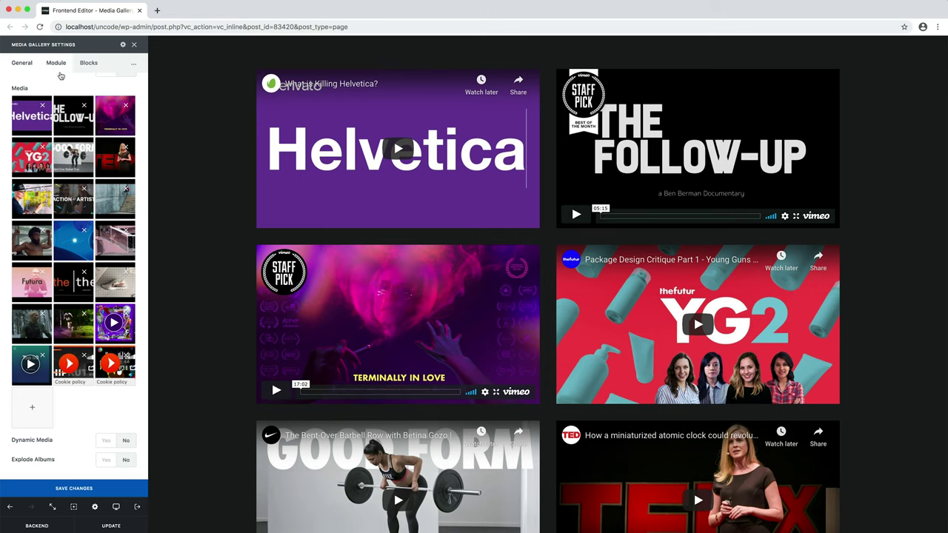
# Set the gallery's Media element to display the Poster in the module settings
pyautogui.click(57, 65)
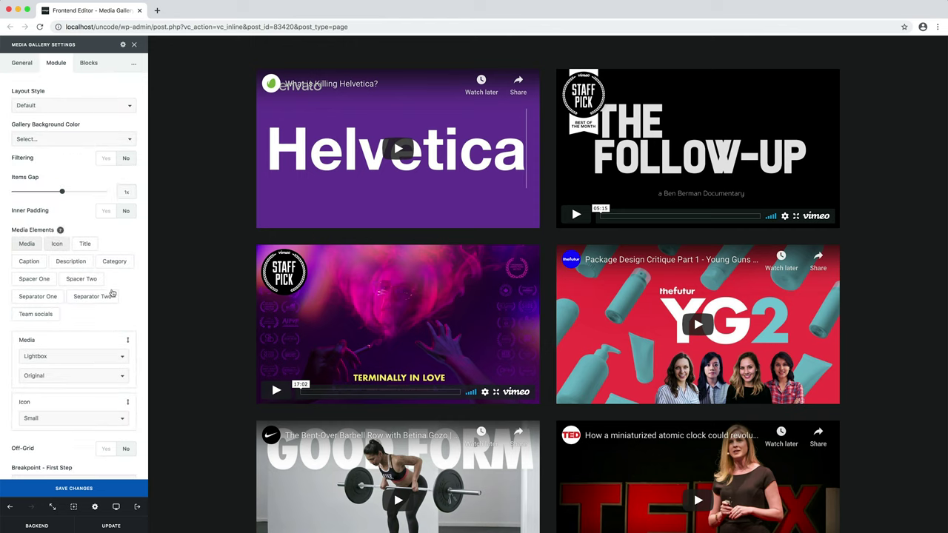
pyautogui.click(92, 376)
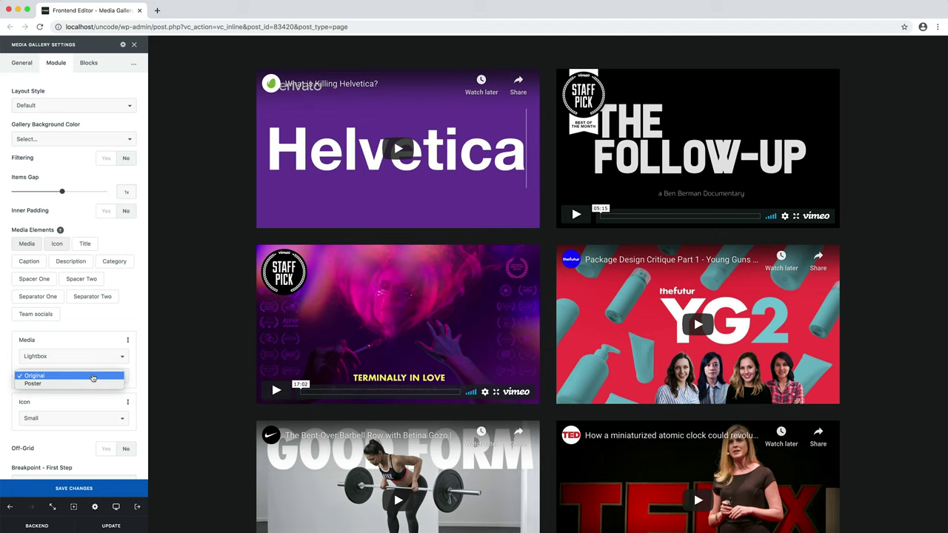
pyautogui.click(93, 384)
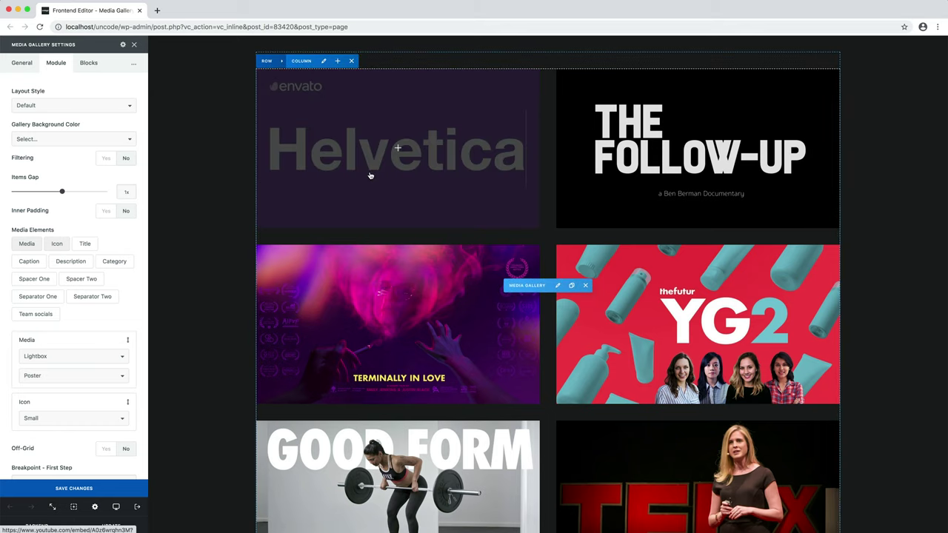
# Open the Helvetica video in the gallery's lightbox, play it and close the lightbox
pyautogui.click(371, 175)
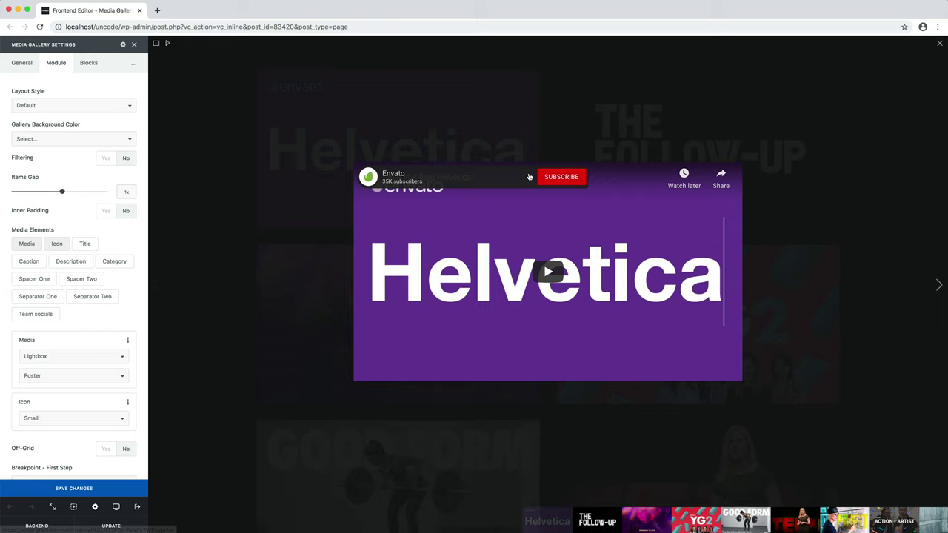
pyautogui.click(555, 276)
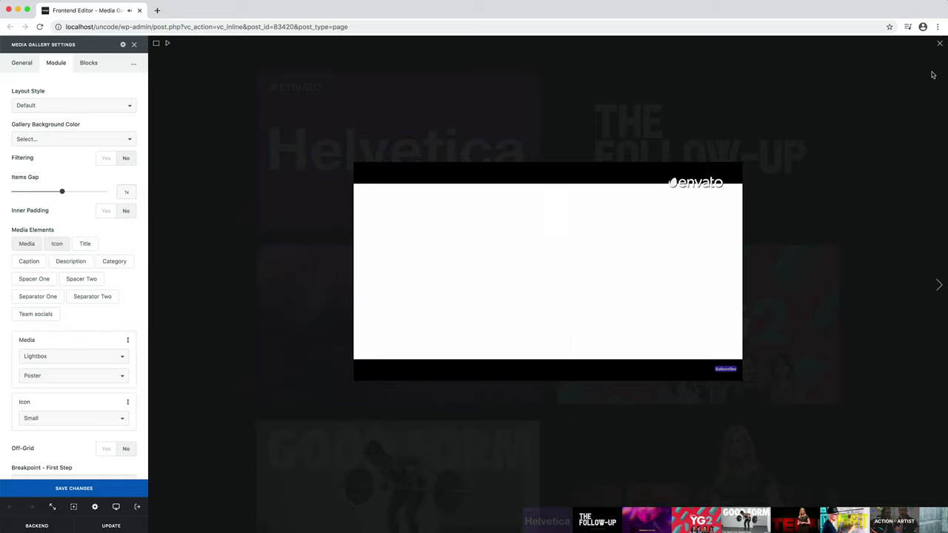
pyautogui.click(939, 46)
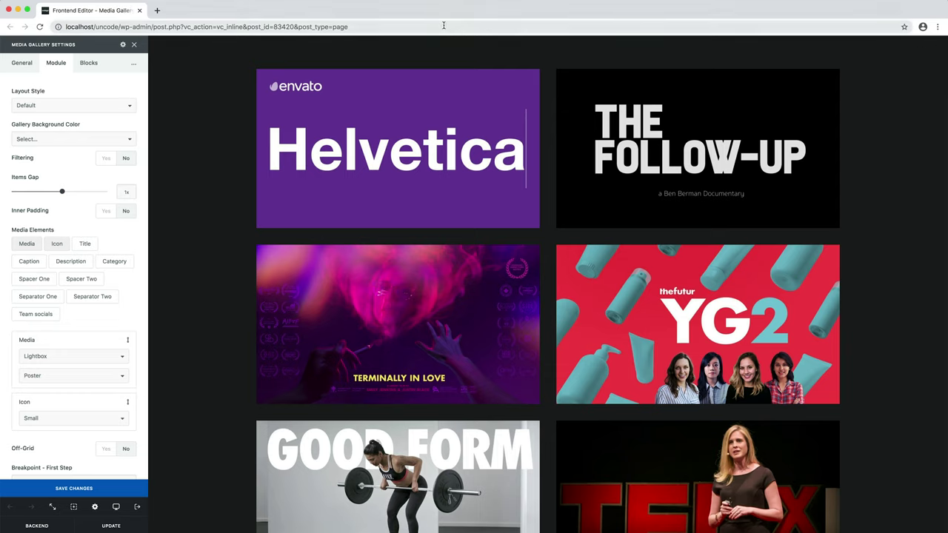
# Reduce the width of the gallery's blocks to a narrower column fraction in the block settings
pyautogui.click(13, 192)
pyautogui.click(86, 69)
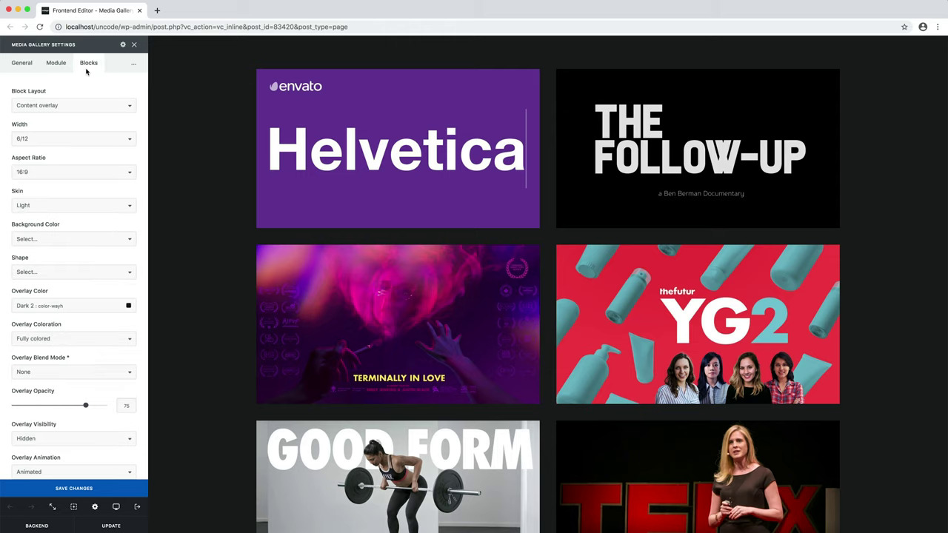
pyautogui.click(74, 144)
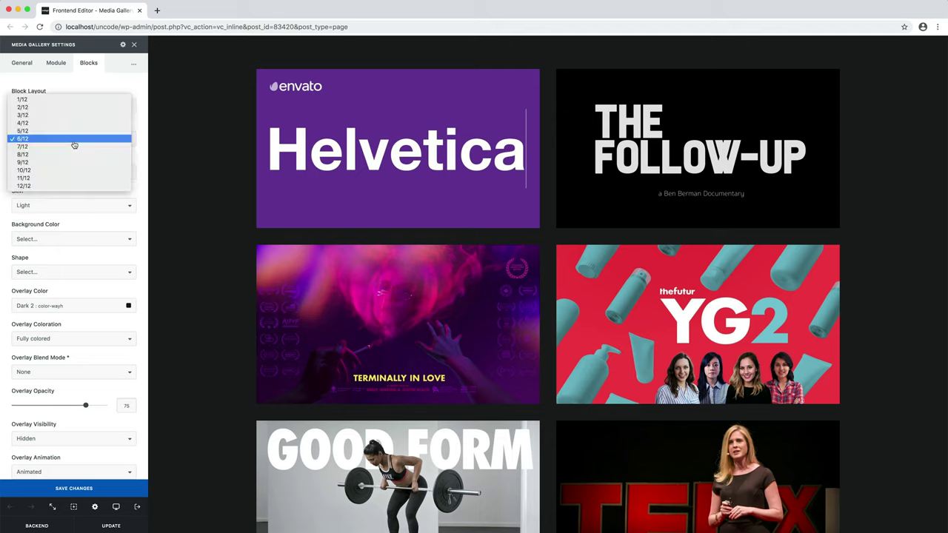
pyautogui.click(72, 128)
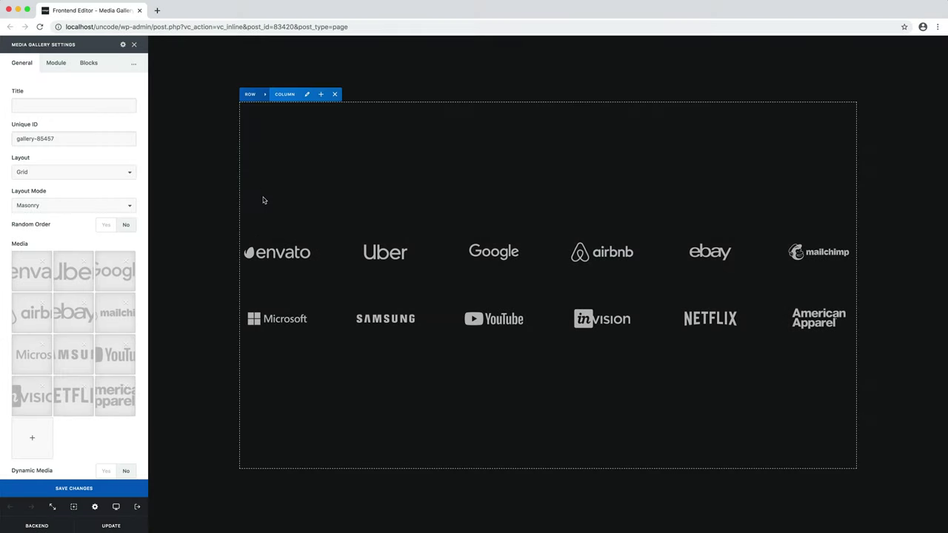
# View the logo gallery in its lightbox from Envato through Uber, Google and Airbnb to eBay, and close the lightbox
pyautogui.click(281, 260)
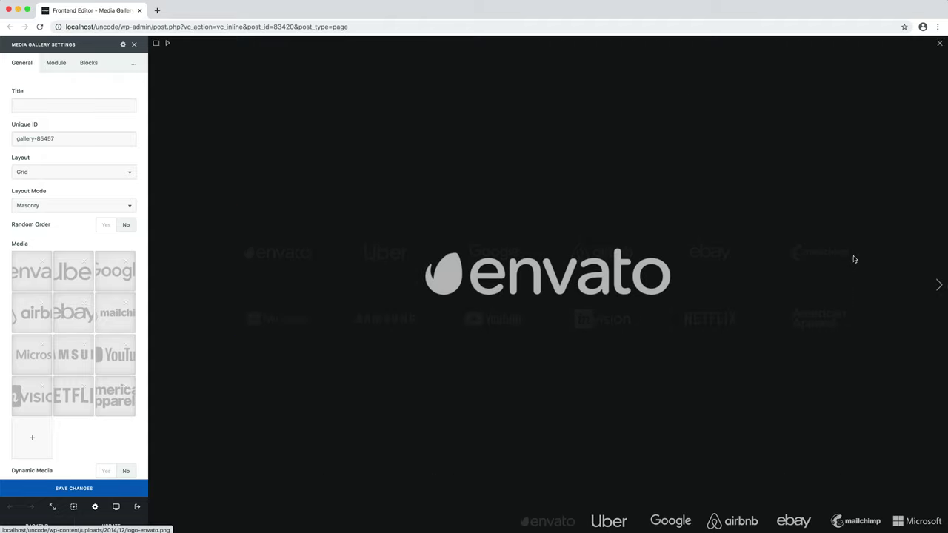
pyautogui.click(937, 277)
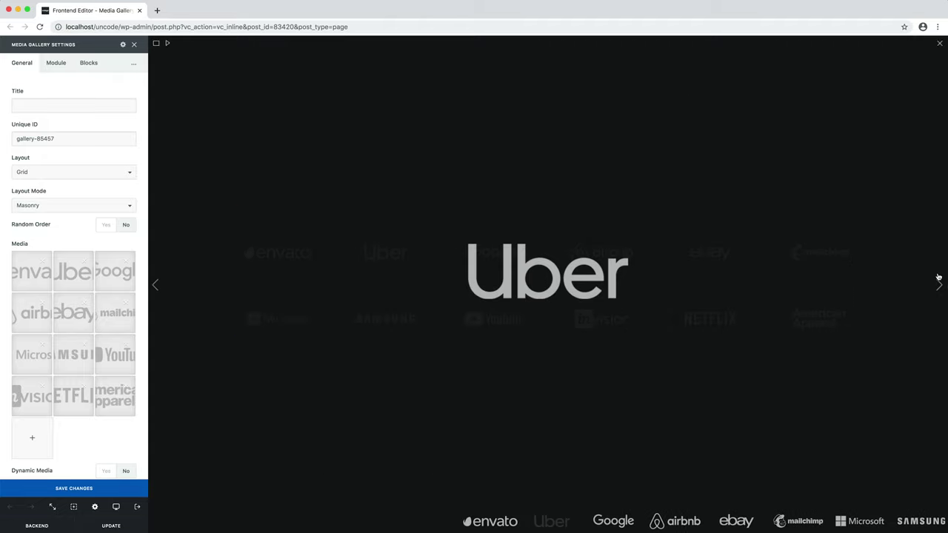
pyautogui.click(938, 277)
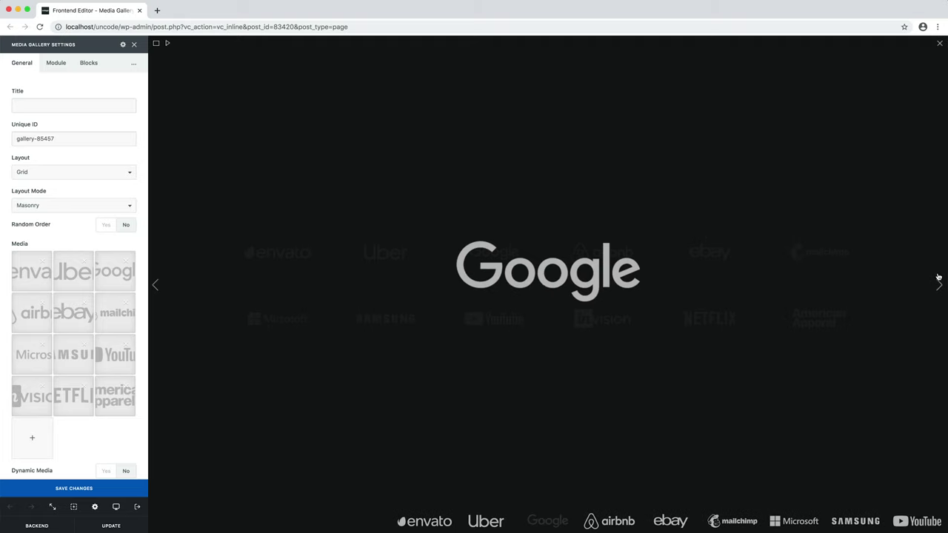
pyautogui.click(938, 277)
pyautogui.click(938, 276)
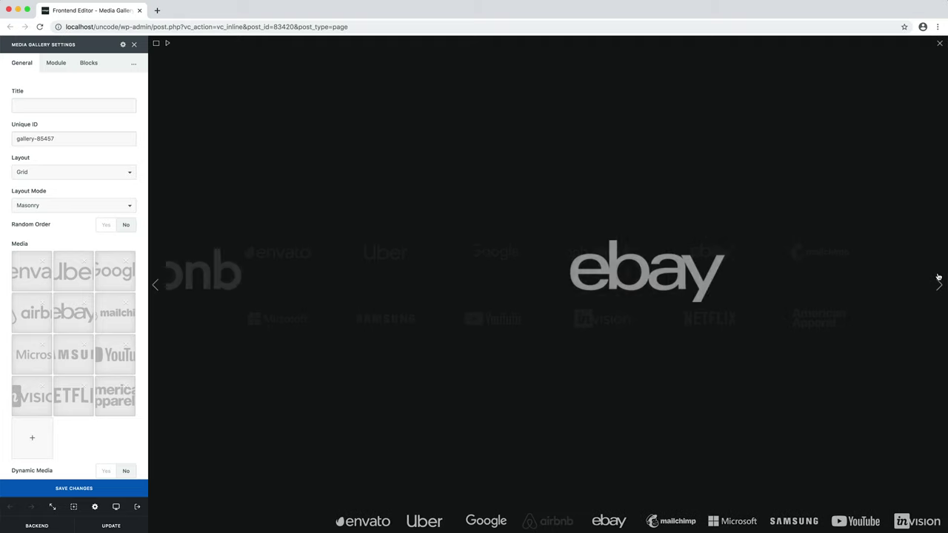
pyautogui.click(940, 44)
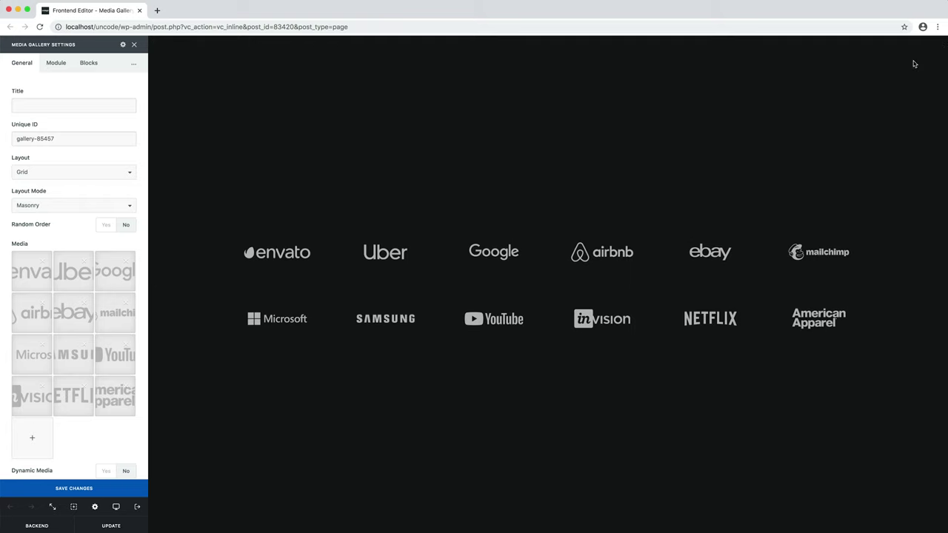
# Set the logo gallery's Media element to No link in the module settings
pyautogui.click(48, 66)
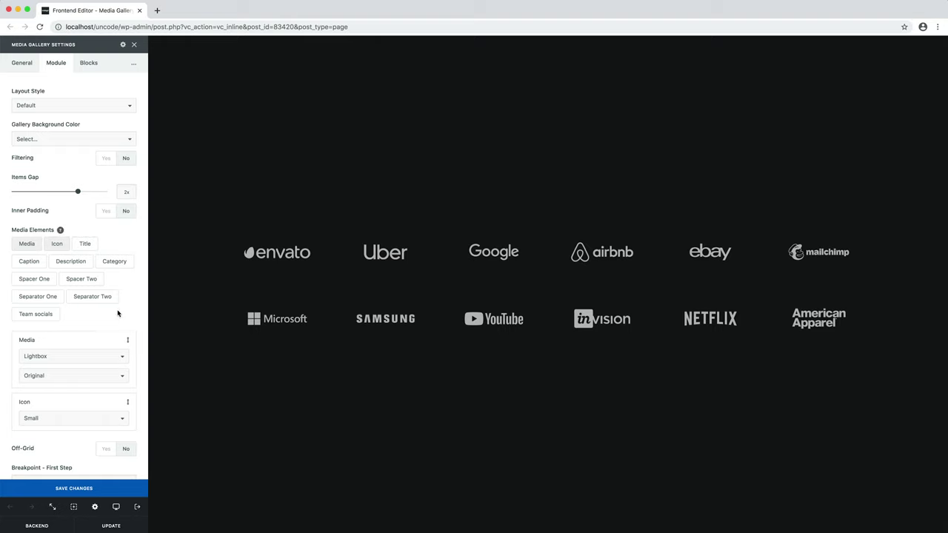
pyautogui.click(98, 357)
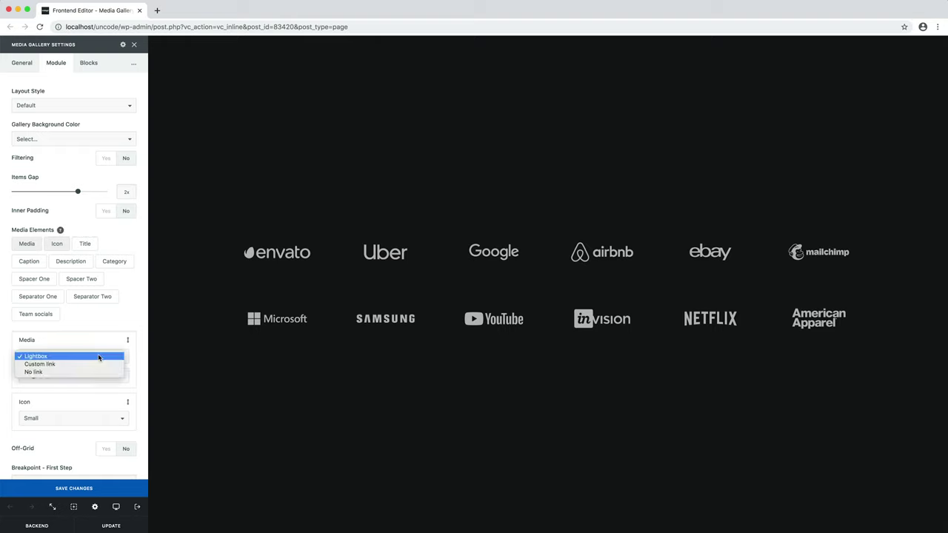
pyautogui.click(96, 377)
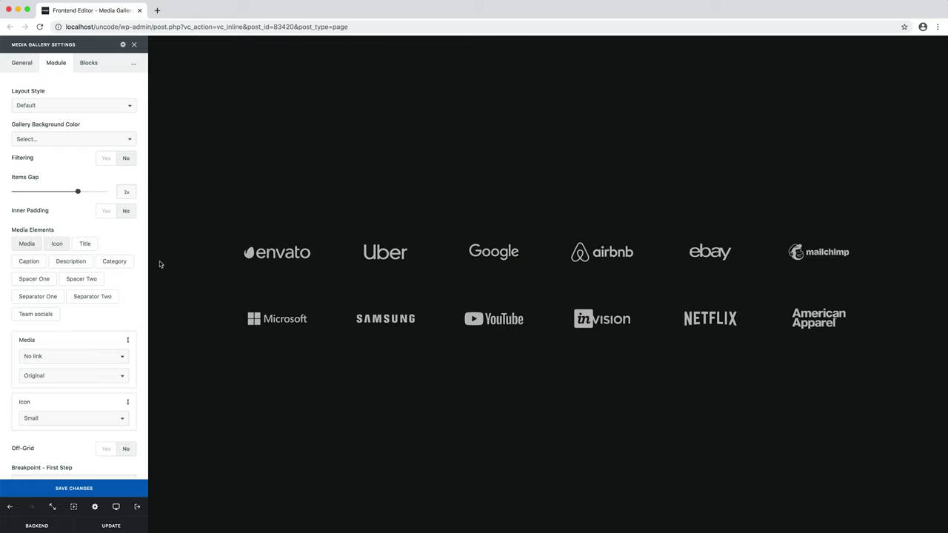
# Set the logo gallery's Media element to Custom link and open the individual block settings of logo-envato
pyautogui.click(97, 363)
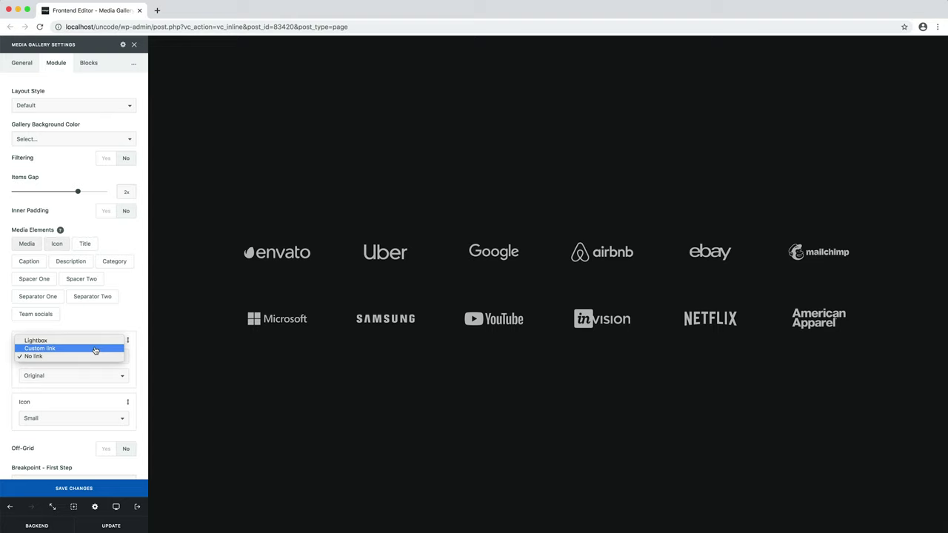
pyautogui.click(94, 349)
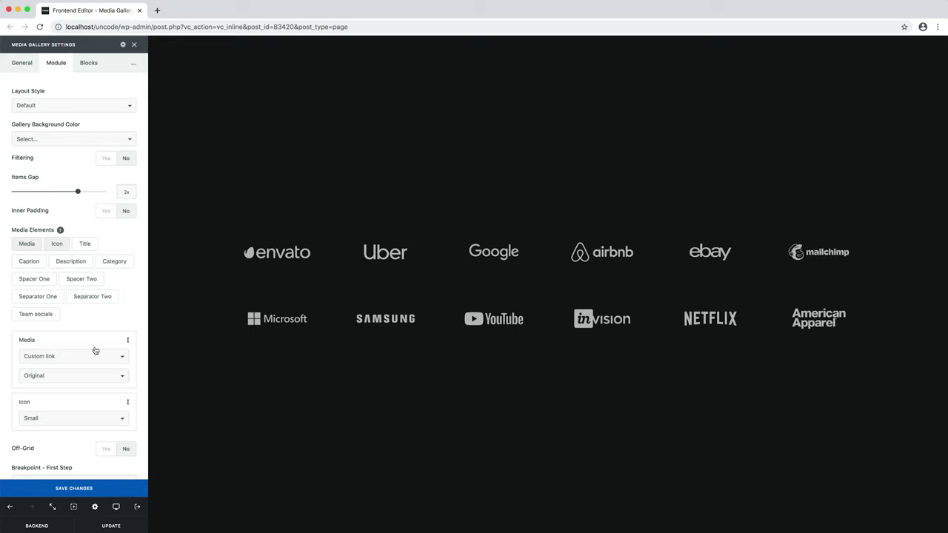
pyautogui.click(133, 66)
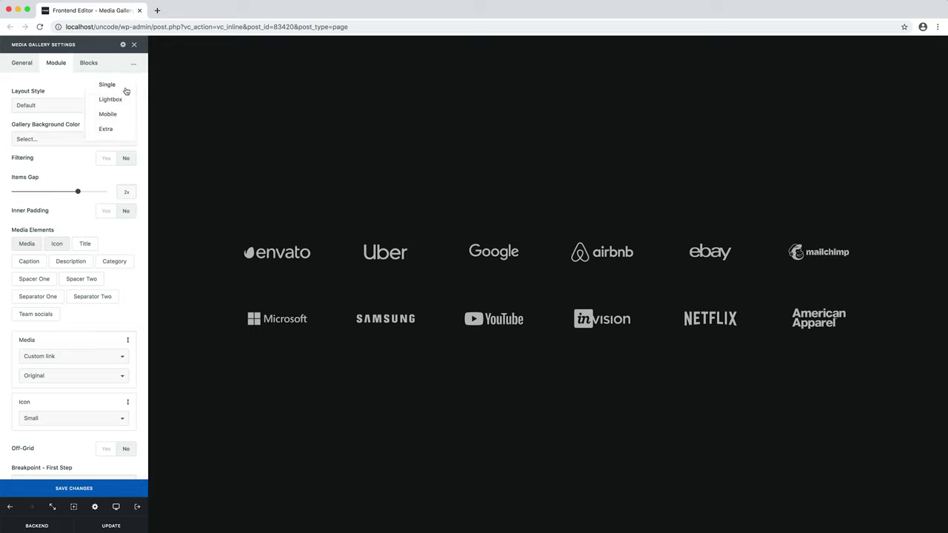
pyautogui.click(126, 89)
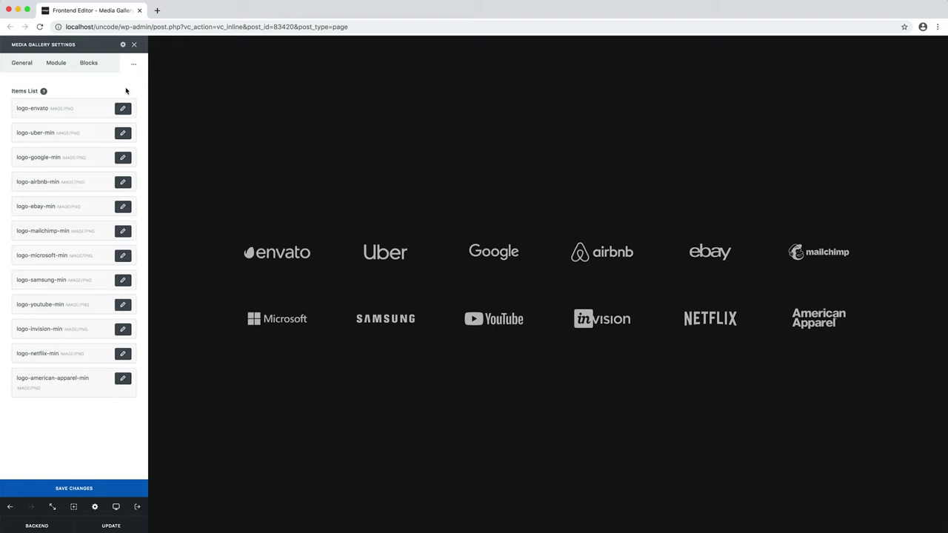
pyautogui.click(124, 109)
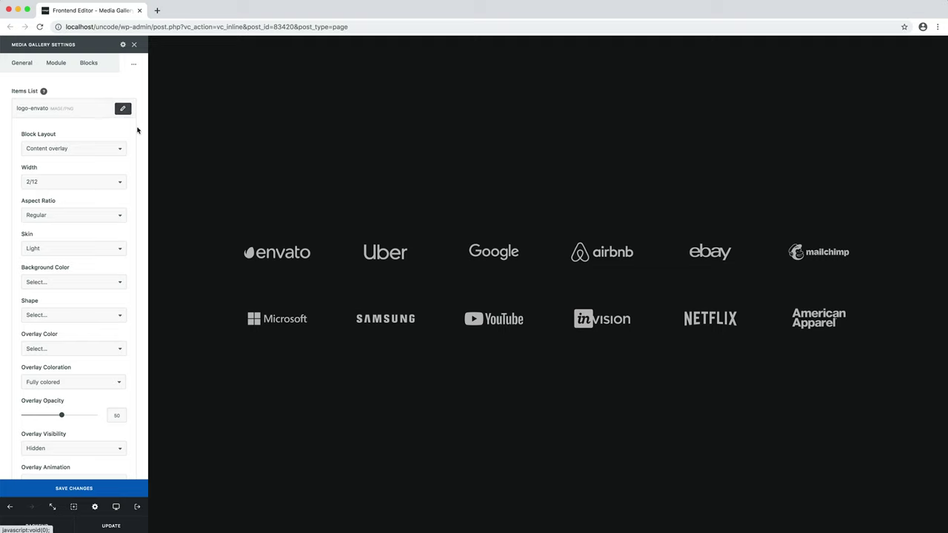
pyautogui.scroll(-8, 141, 163)
pyautogui.scroll(-15, 140, 163)
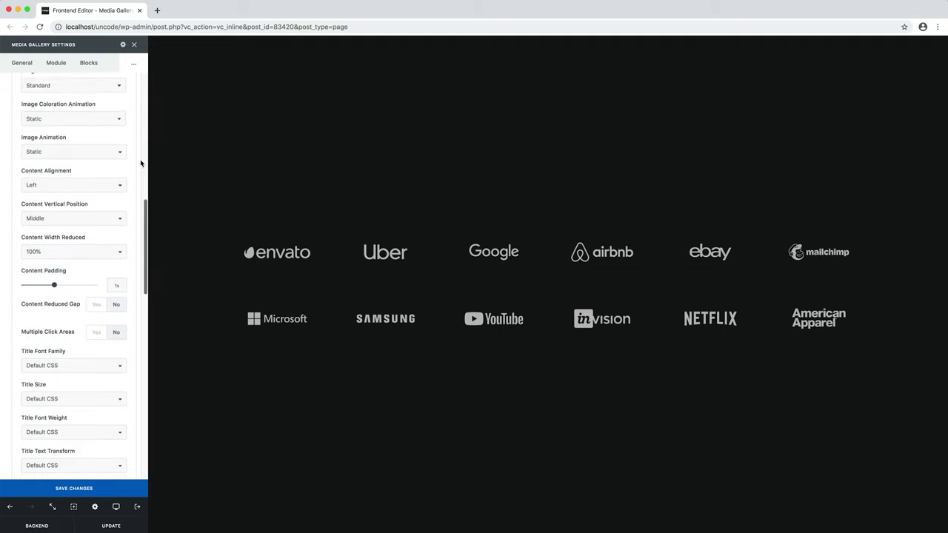
pyautogui.scroll(-2, 140, 159)
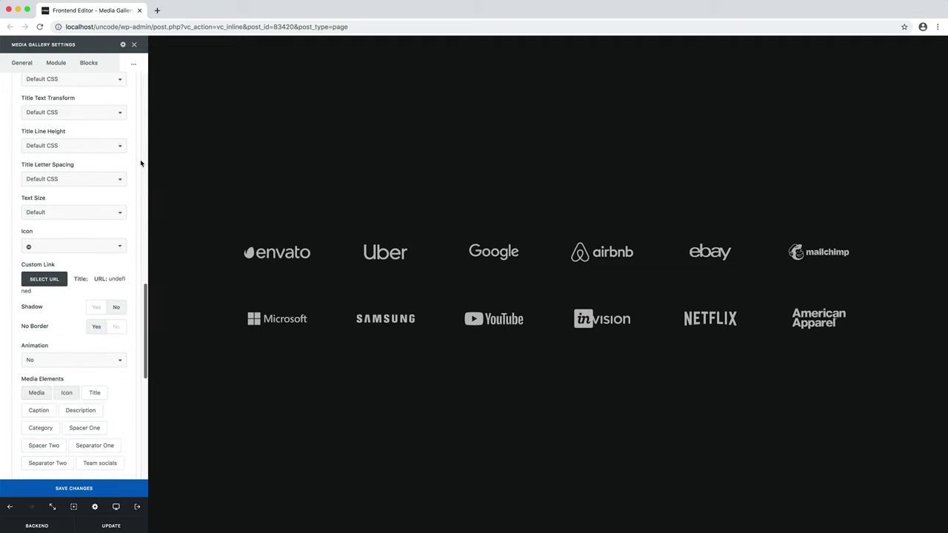
pyautogui.click(53, 279)
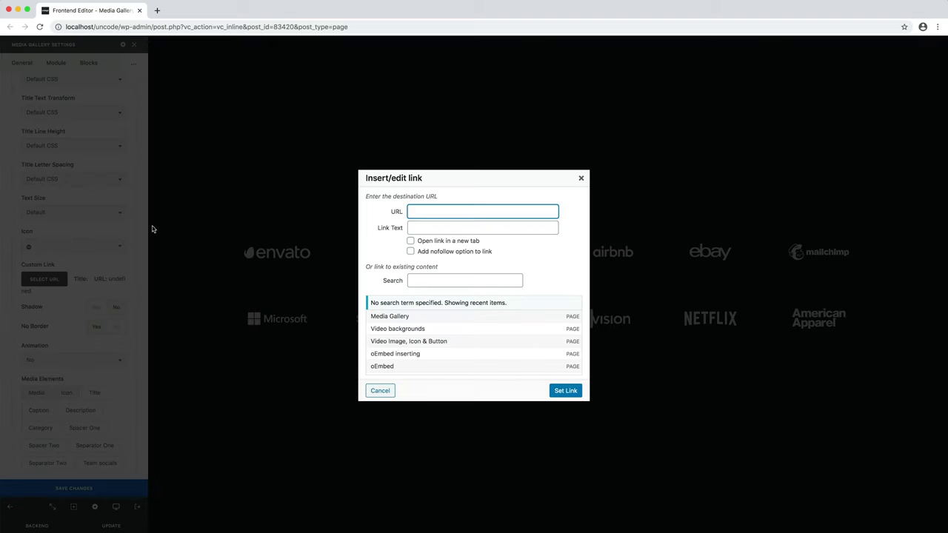
pyautogui.write('https://envato.com')
pyautogui.click(437, 244)
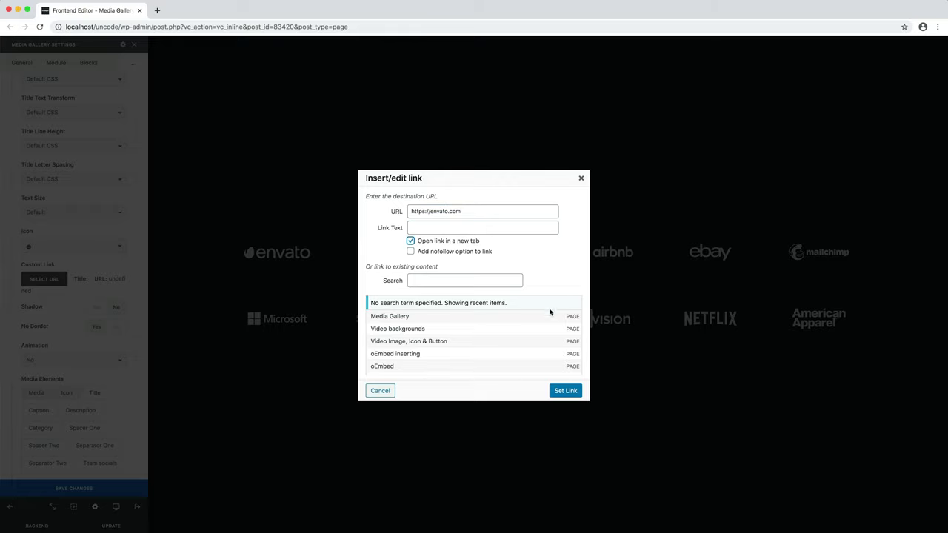
pyautogui.click(564, 390)
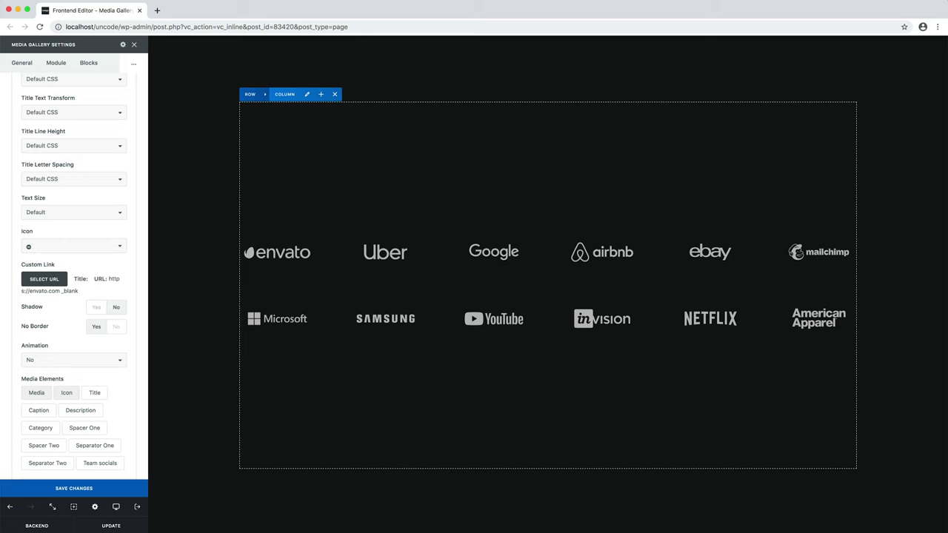
pyautogui.click(301, 256)
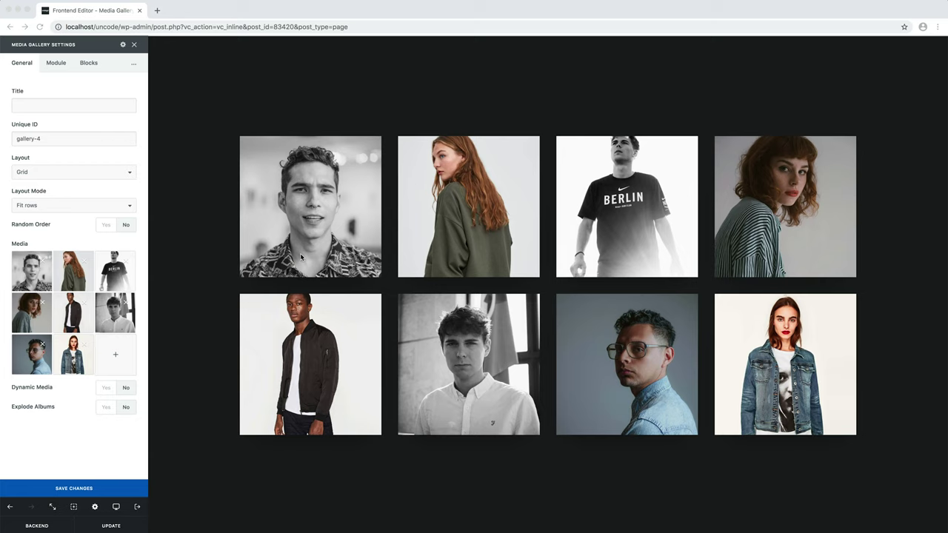
# Add the Title element to the portrait gallery and set its block layout to Content under image
pyautogui.click(300, 257)
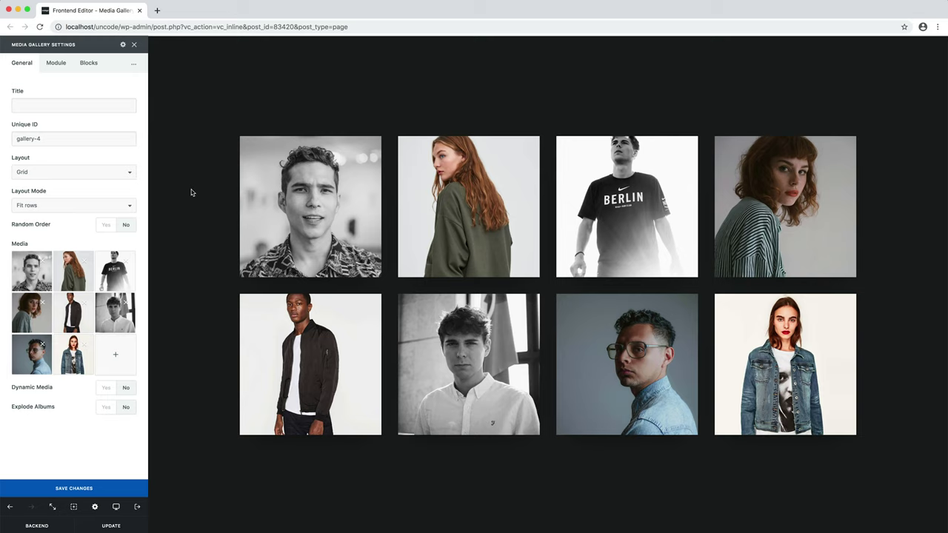
pyautogui.click(54, 71)
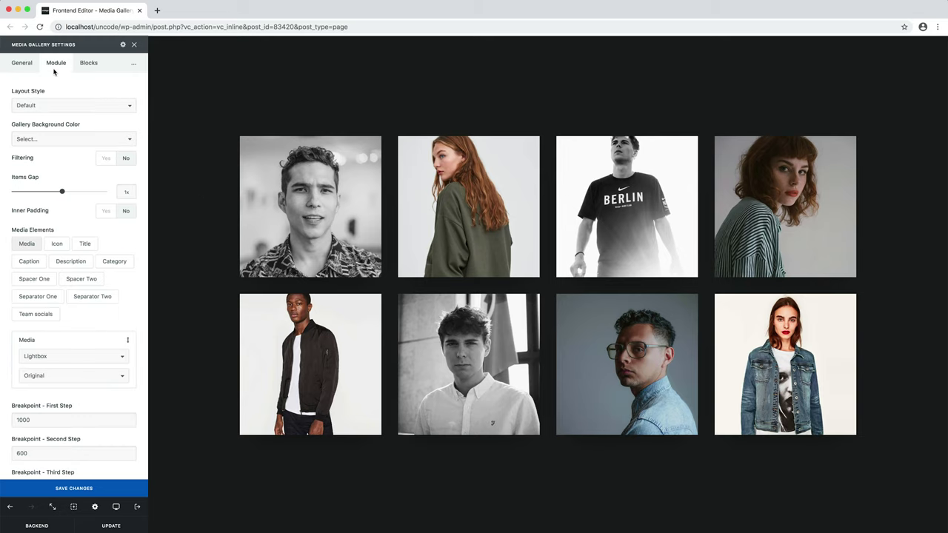
pyautogui.click(83, 243)
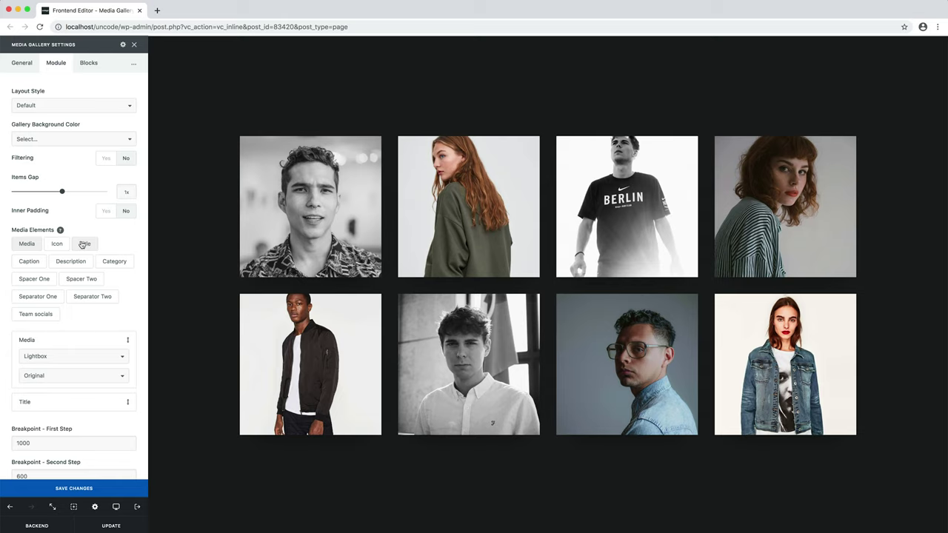
pyautogui.click(89, 72)
pyautogui.click(87, 106)
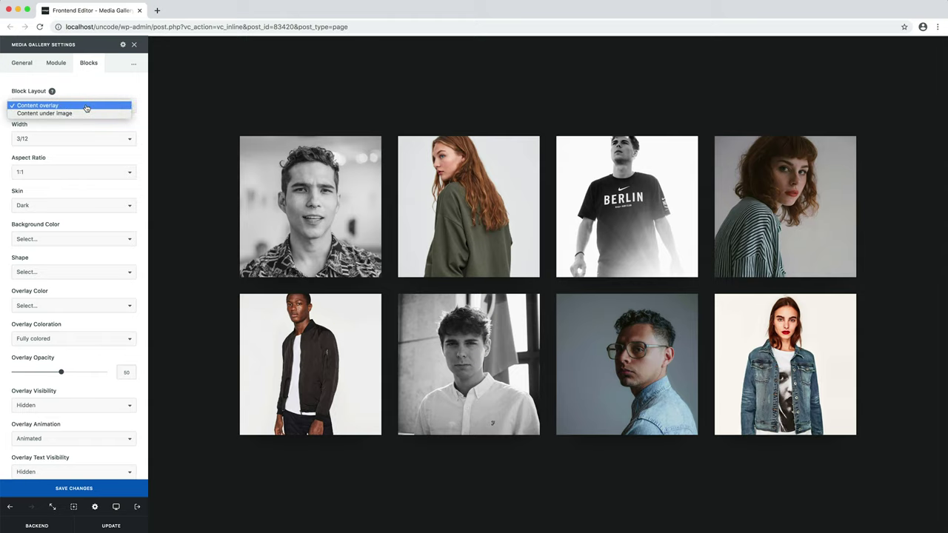
pyautogui.click(92, 115)
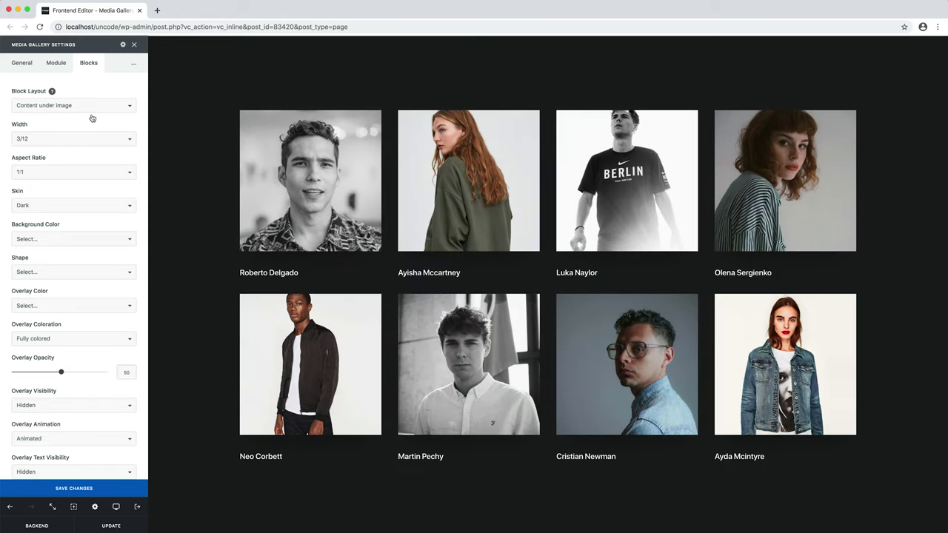
# Give the gallery's first portrait the caption "New York" and a one-sentence description naming the person as a web designer
pyautogui.click(22, 65)
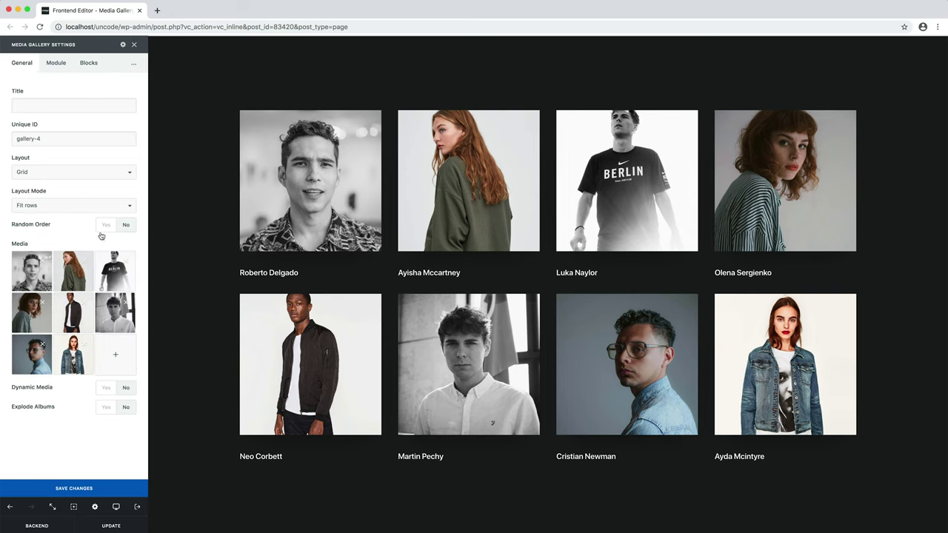
pyautogui.click(117, 351)
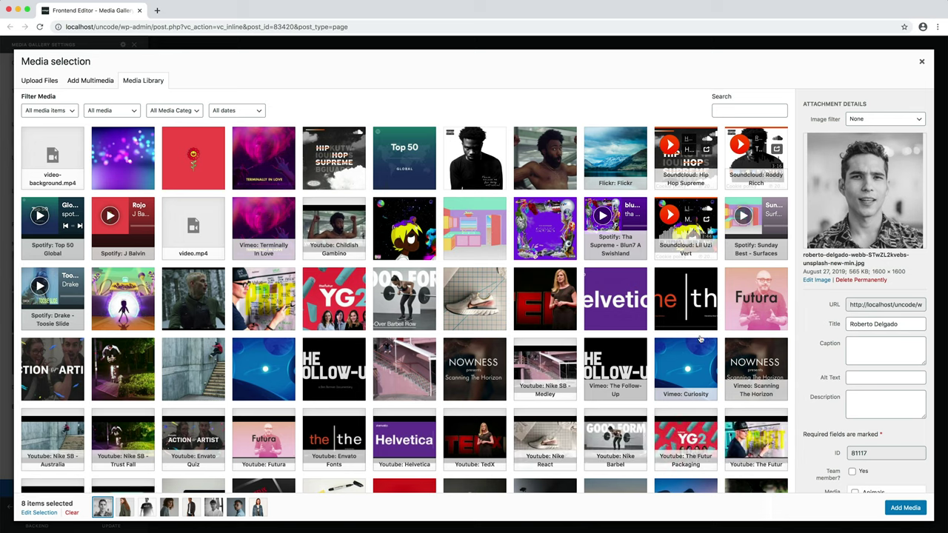
pyautogui.click(861, 345)
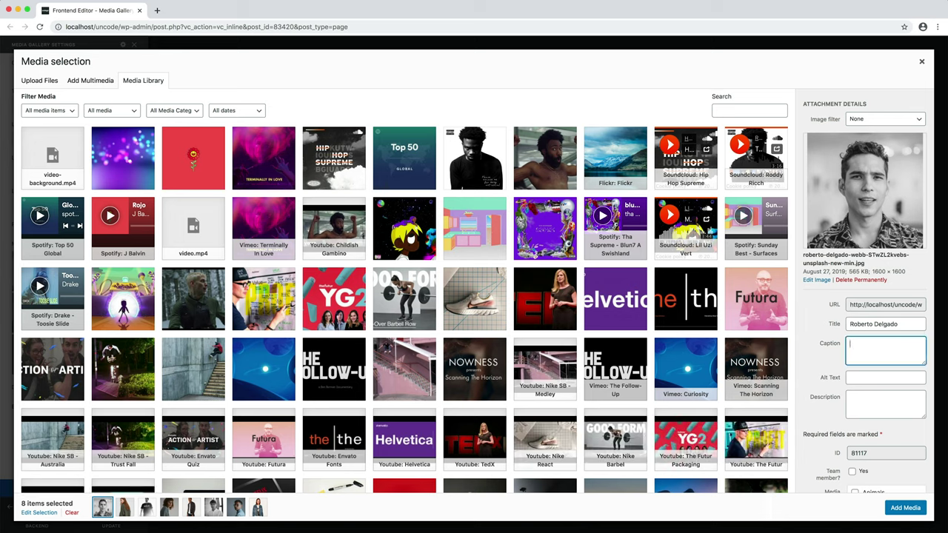
pyautogui.write('New York')
pyautogui.click(878, 394)
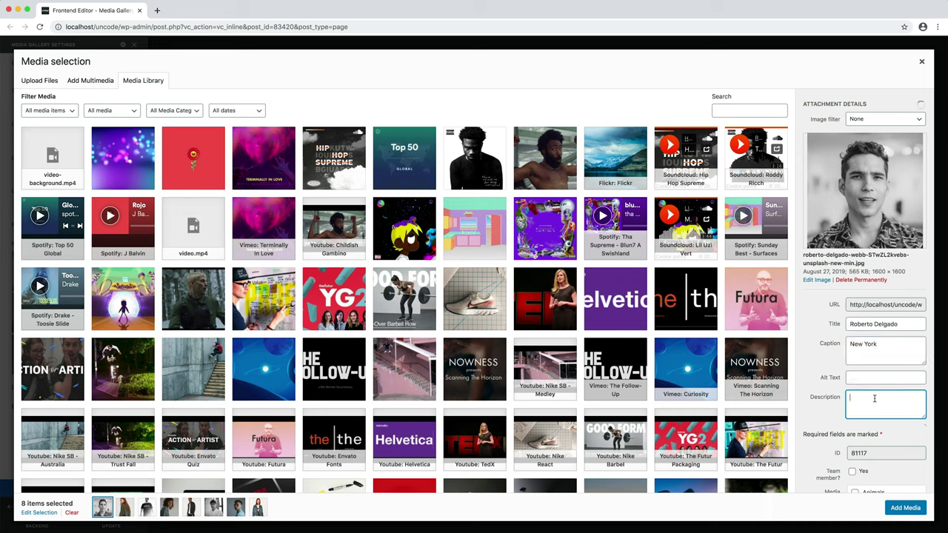
pyautogui.write('Roberto is a web designer.')
pyautogui.click(888, 430)
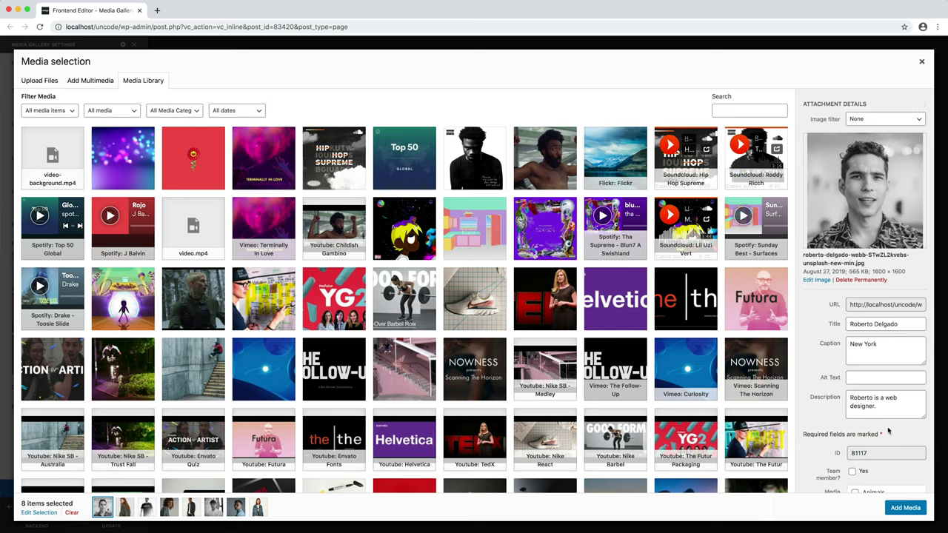
pyautogui.click(921, 63)
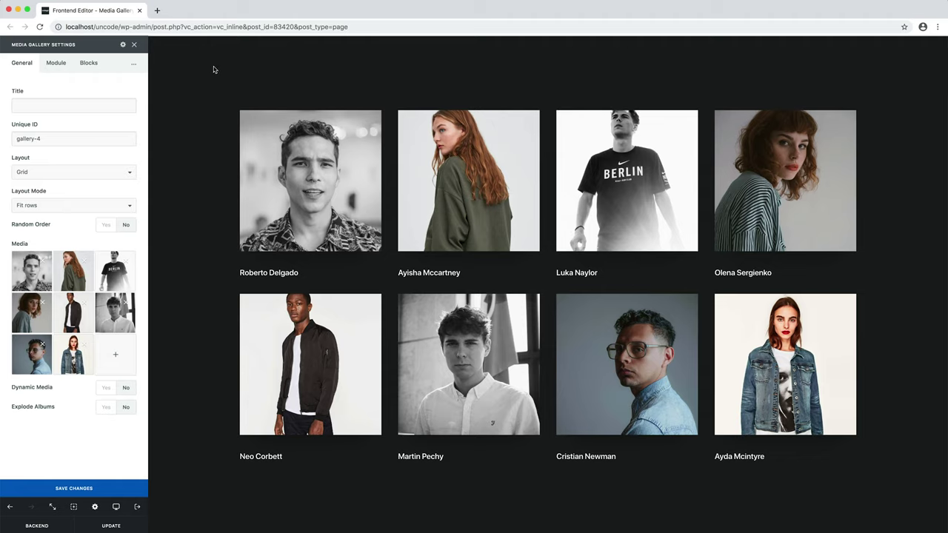
# Add the Caption and Description elements to the portrait gallery and move Caption above Title
pyautogui.click(61, 68)
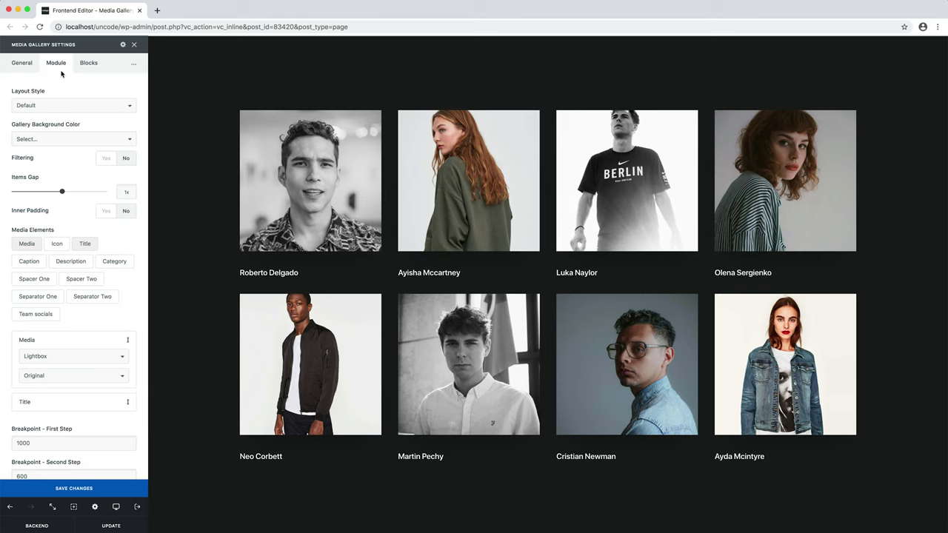
pyautogui.click(38, 261)
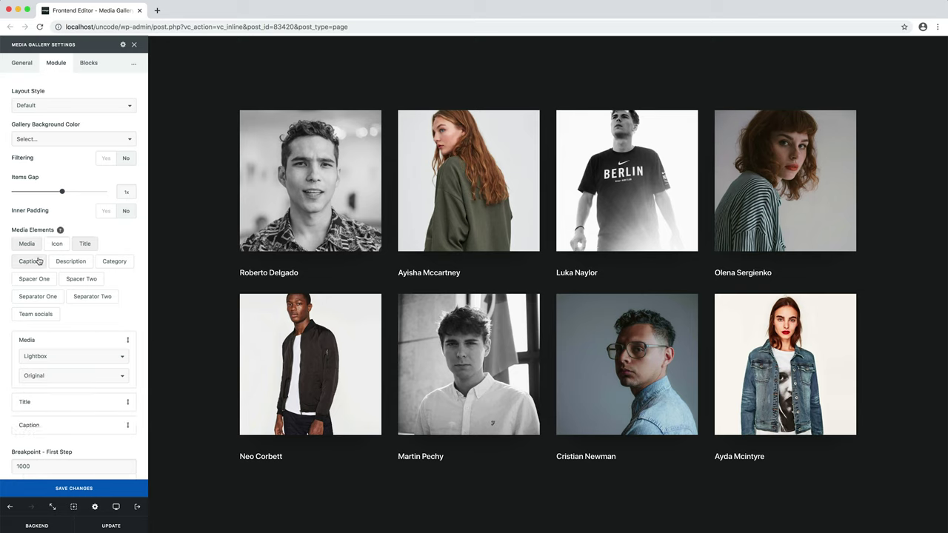
pyautogui.click(65, 267)
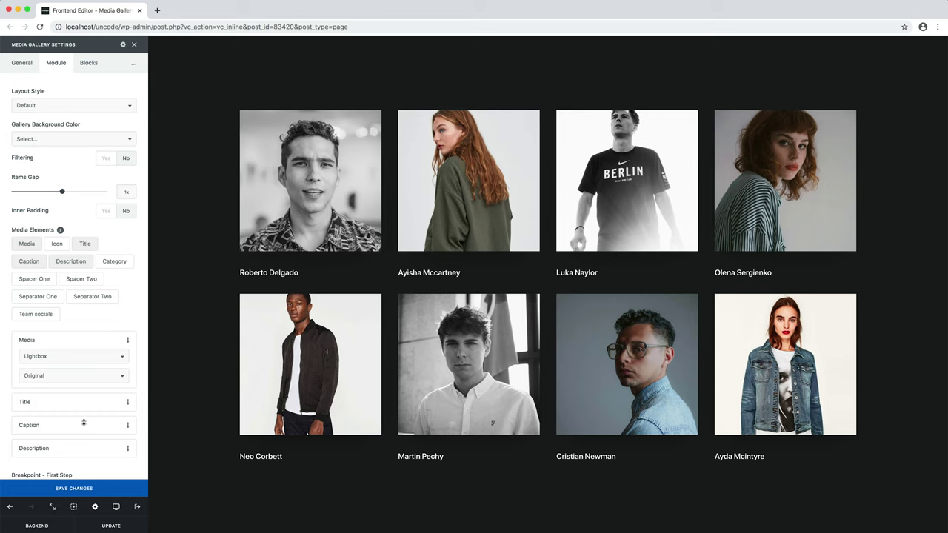
pyautogui.moveTo(84, 423); pyautogui.dragTo(91, 395)
# Set the portrait gallery blocks' skin to Light and their background color to White
pyautogui.click(89, 65)
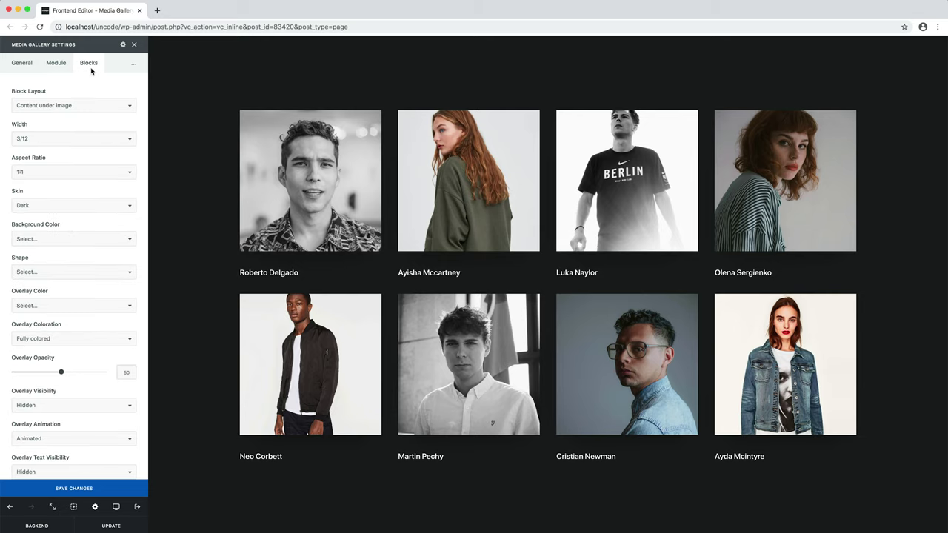
pyautogui.click(97, 205)
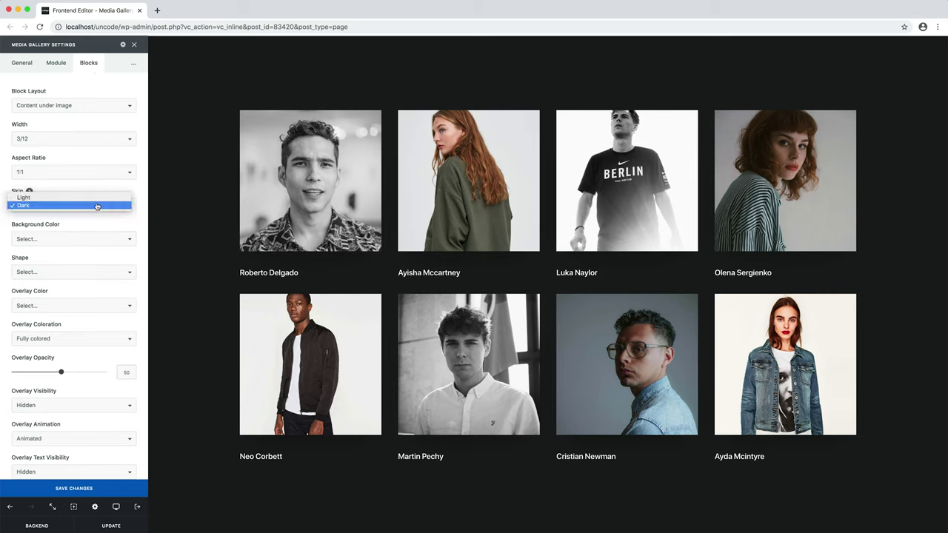
pyautogui.click(93, 198)
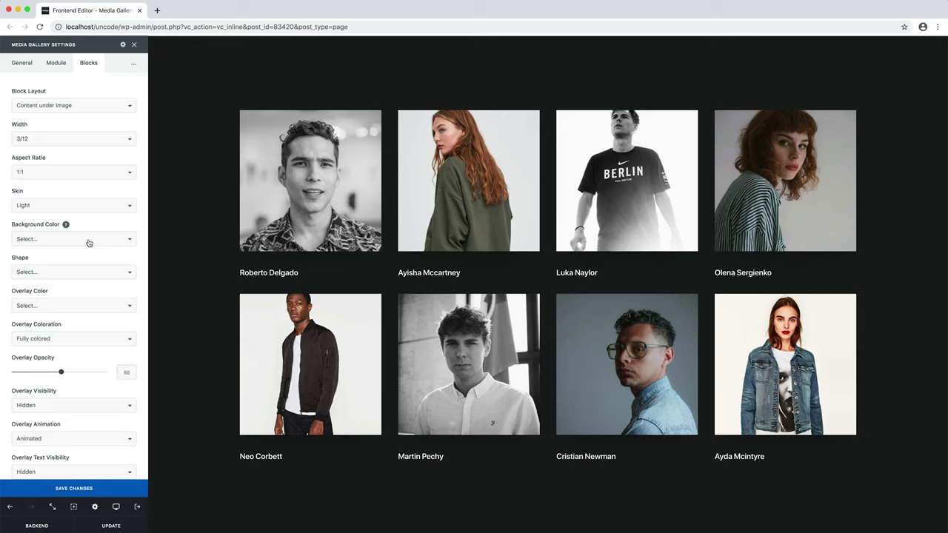
pyautogui.click(88, 240)
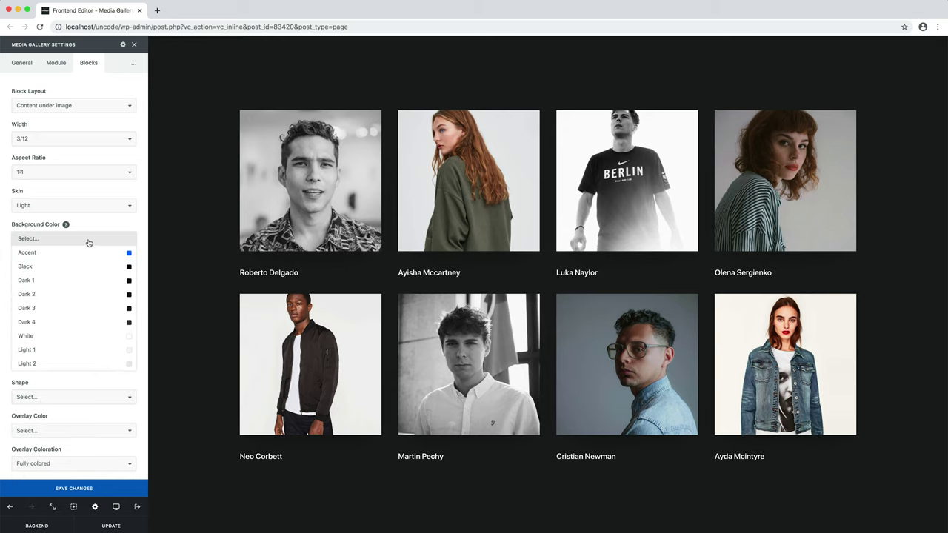
pyautogui.click(101, 337)
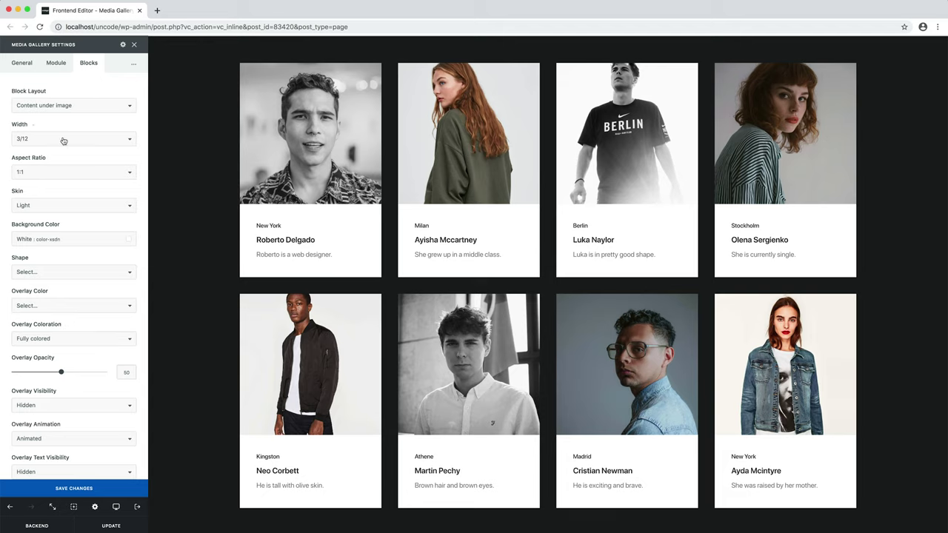
# Change the portrait gallery's layout to Carousel
pyautogui.click(22, 65)
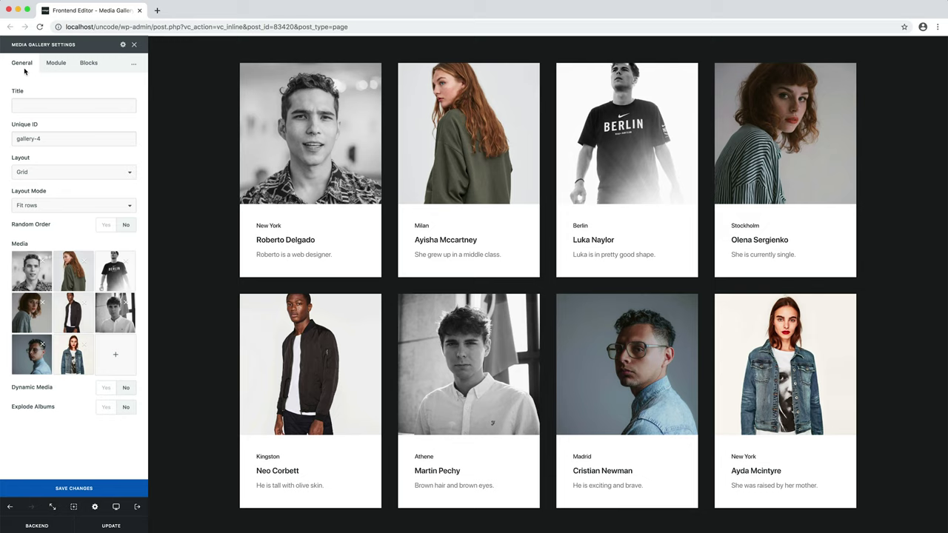
pyautogui.click(83, 175)
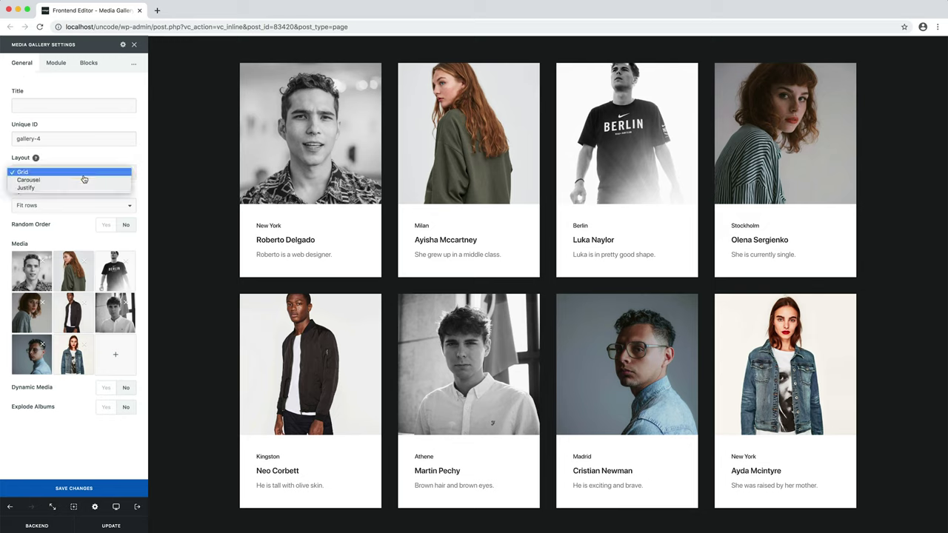
pyautogui.click(83, 179)
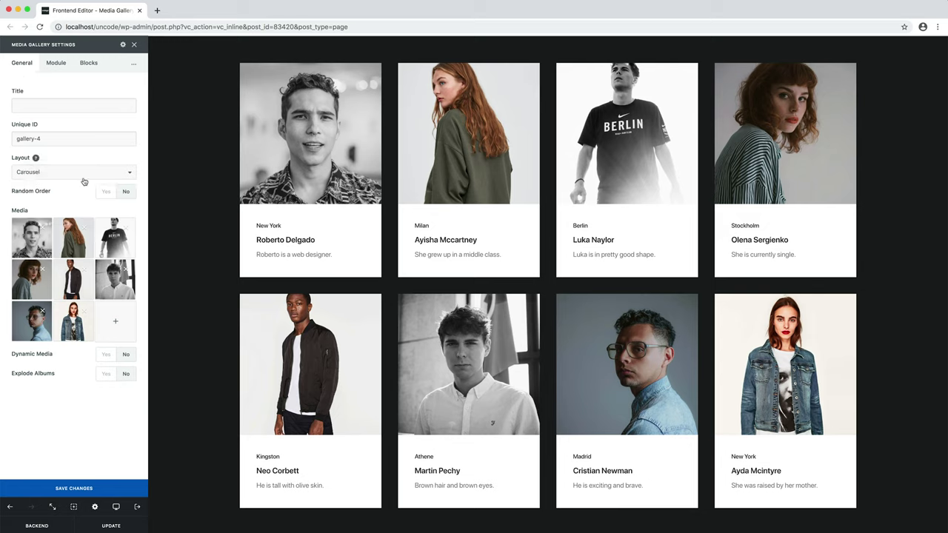